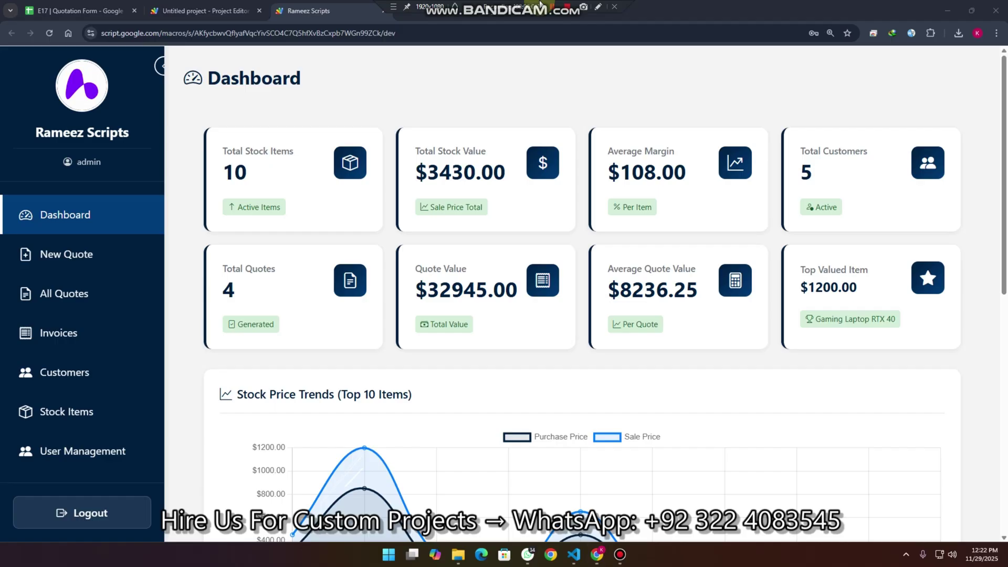
Step: Start a new quote with Gaming Laptop RTX 4060 at 1200, quantity 1, as line one
{"action": "left_click", "coordinate": [93, 255]}
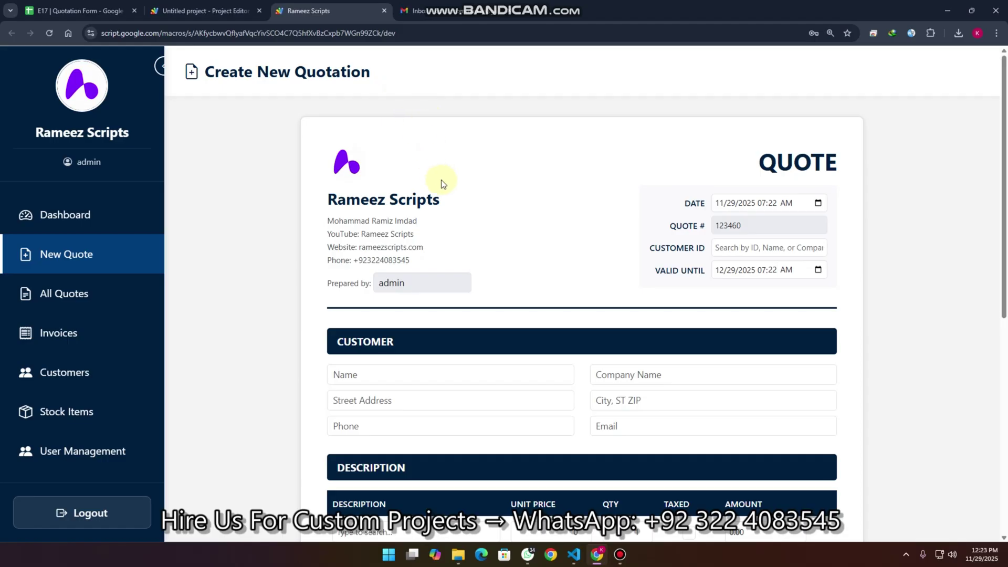
{"action": "scroll", "coordinate": [442, 182], "scroll_direction": "down", "scroll_amount": 3}
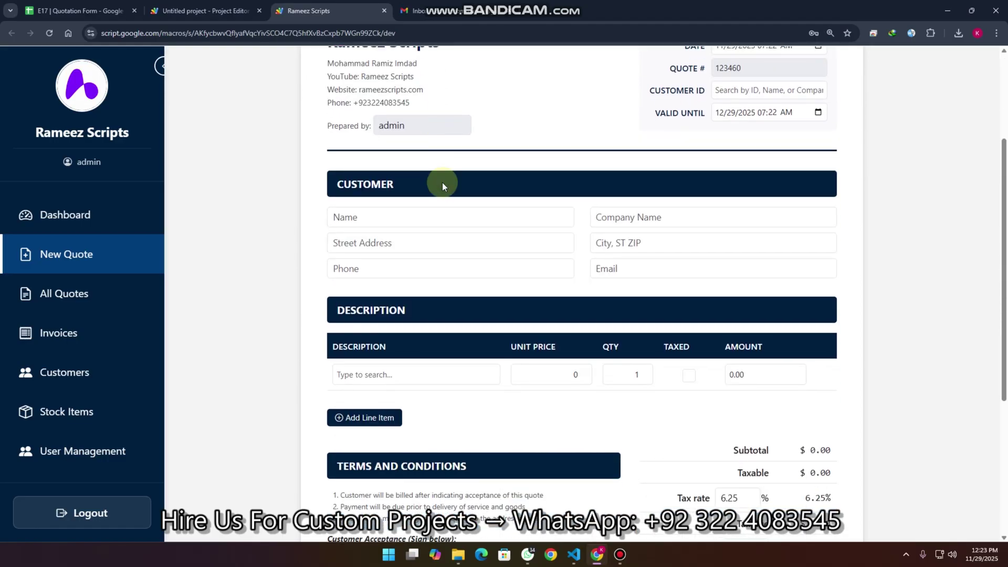
{"action": "left_click", "coordinate": [400, 378]}
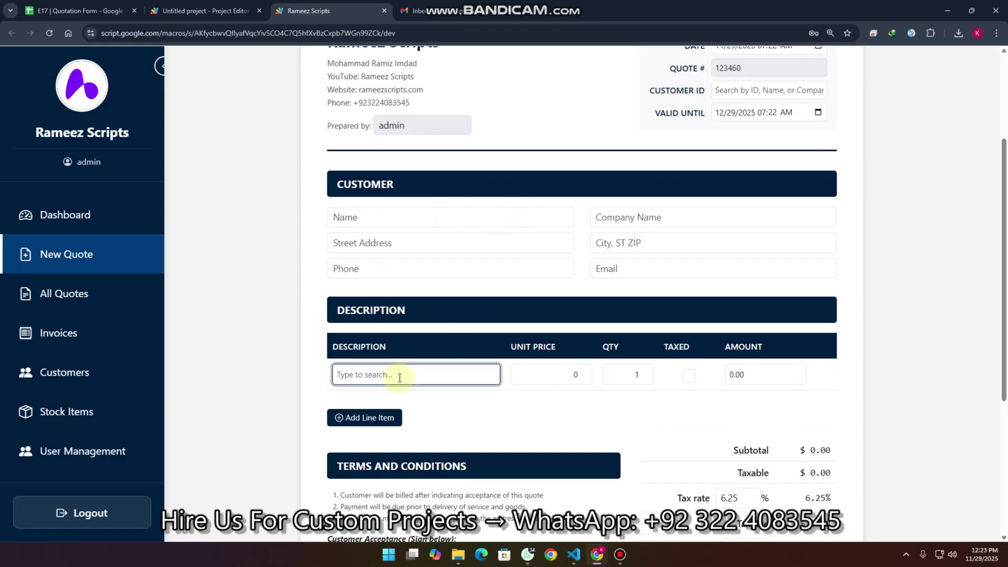
{"action": "type", "text": "ga"}
{"action": "left_click", "coordinate": [389, 412]}
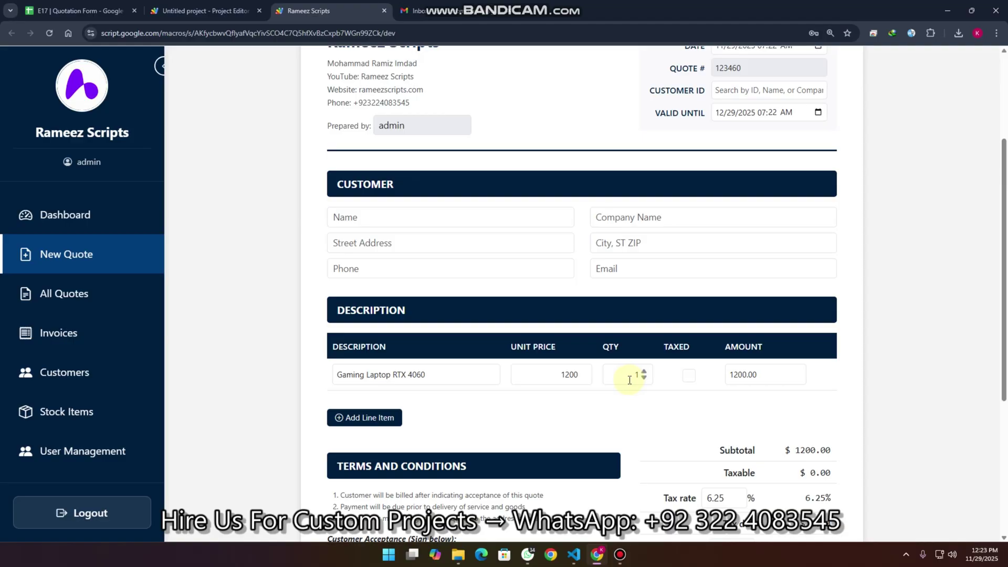
{"action": "scroll", "coordinate": [766, 411], "scroll_direction": "up", "scroll_amount": 3}
{"action": "left_click", "coordinate": [741, 250]}
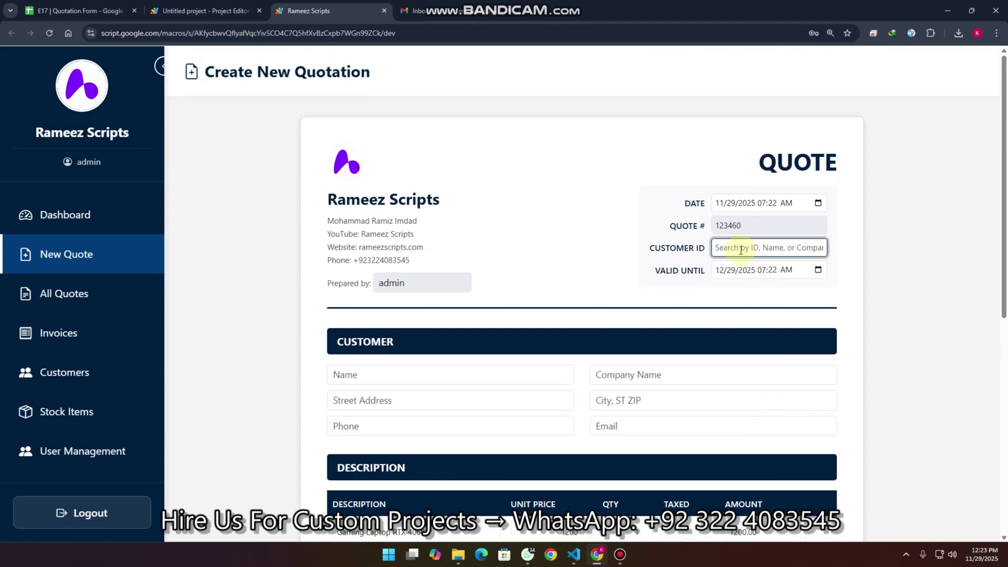
Step: Abandon the customer ID entry and go to the Customer Management page listing five customers
{"action": "type", "text": "12"}
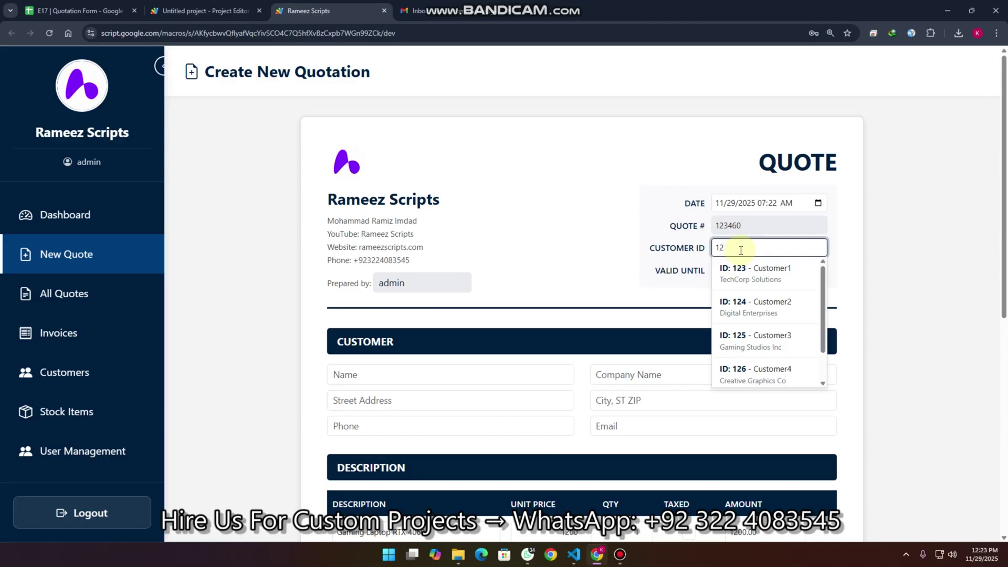
{"action": "type", "text": "44"}
{"action": "left_click", "coordinate": [342, 376]}
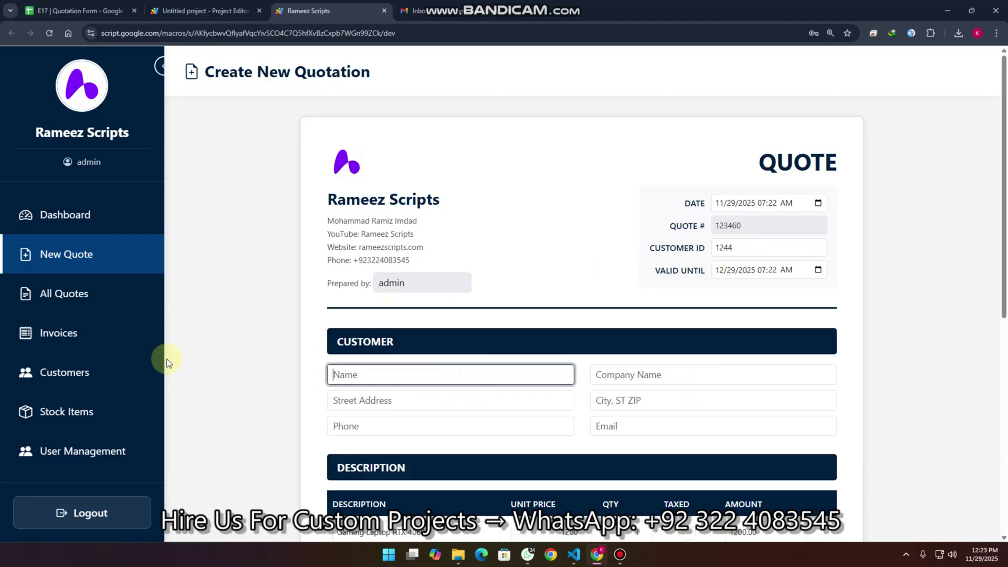
{"action": "left_click", "coordinate": [99, 370]}
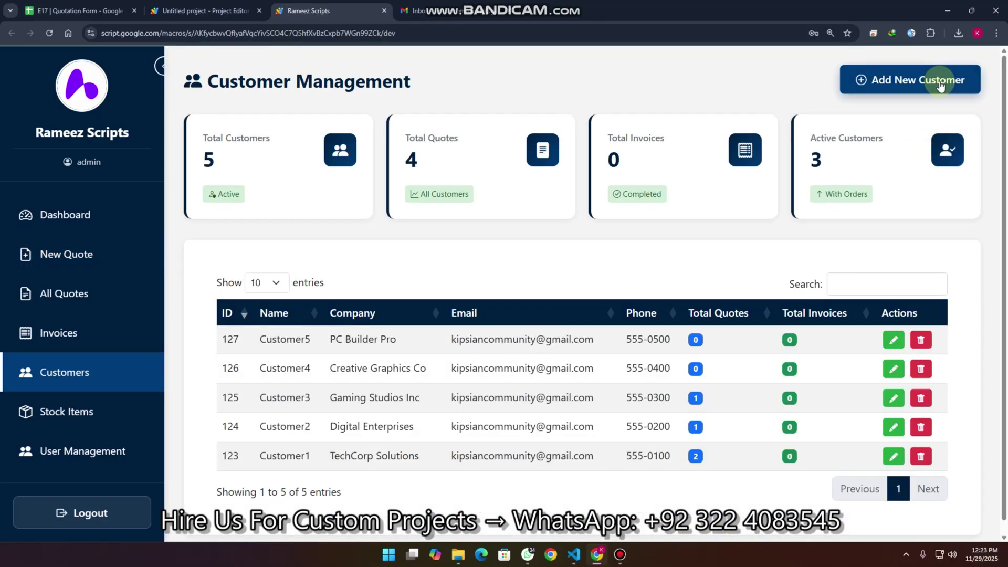
Step: Begin a new customer record with the contact's name, company MRI and a street address
{"action": "left_click", "coordinate": [941, 86]}
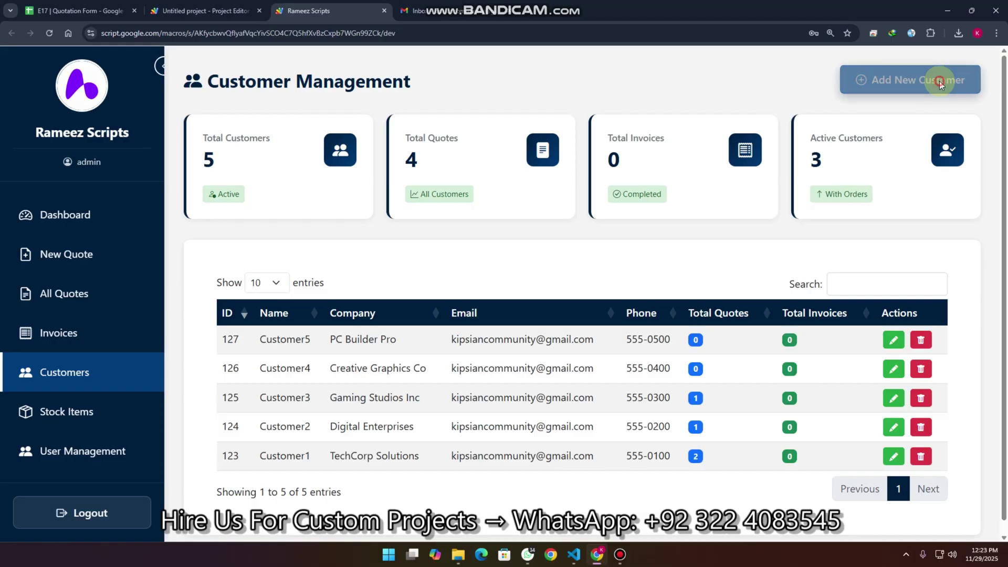
{"action": "left_click", "coordinate": [328, 245]}
{"action": "type", "text": "Ramiz"}
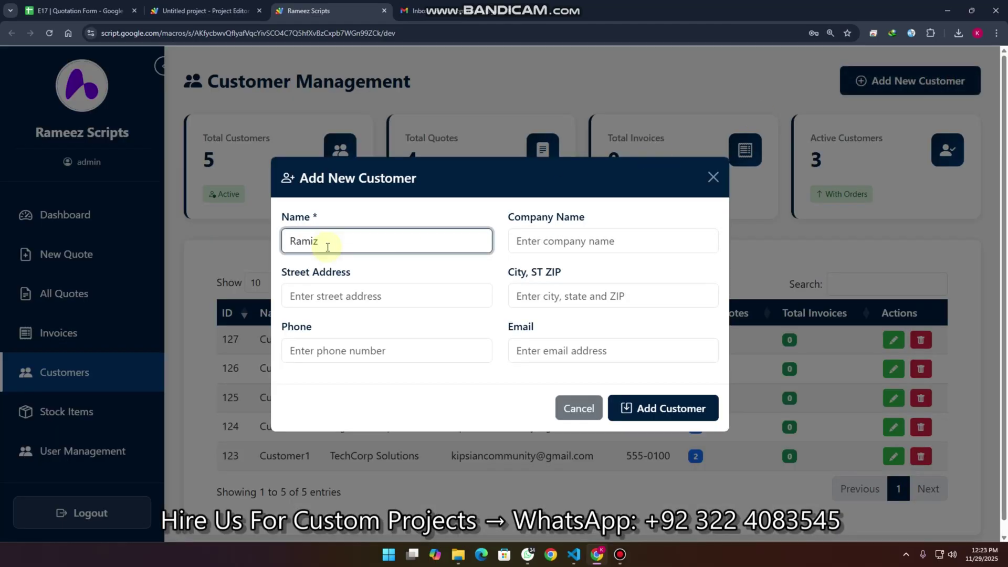
{"action": "key", "text": "Tab"}
{"action": "type", "text": "MRI"}
{"action": "left_click", "coordinate": [322, 293]}
{"action": "type", "text": "Dubai"}
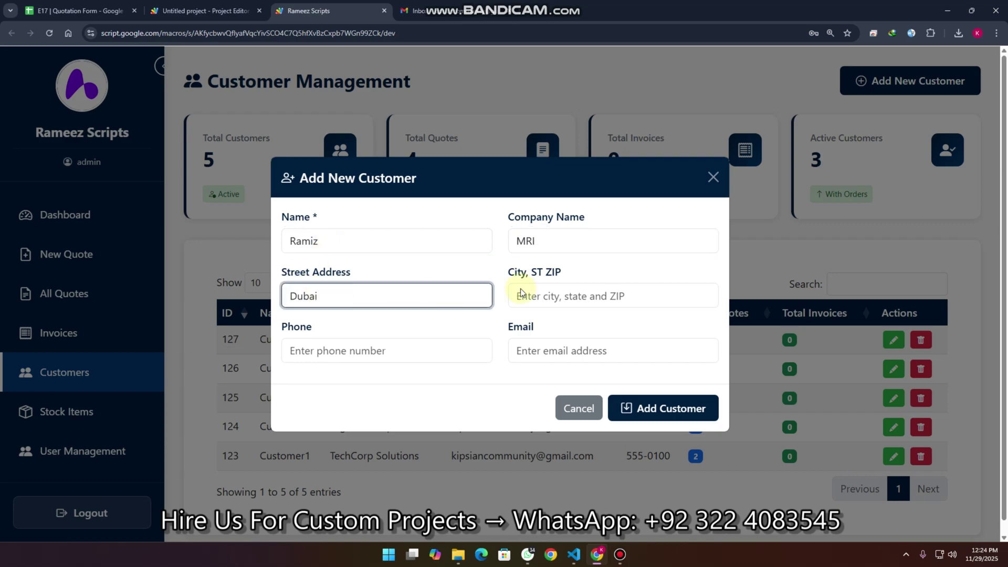
Step: Add the customer's phone number and e-mail, save it as customer ID 128, and select the ID
{"action": "left_click", "coordinate": [577, 299]}
{"action": "left_click", "coordinate": [413, 353]}
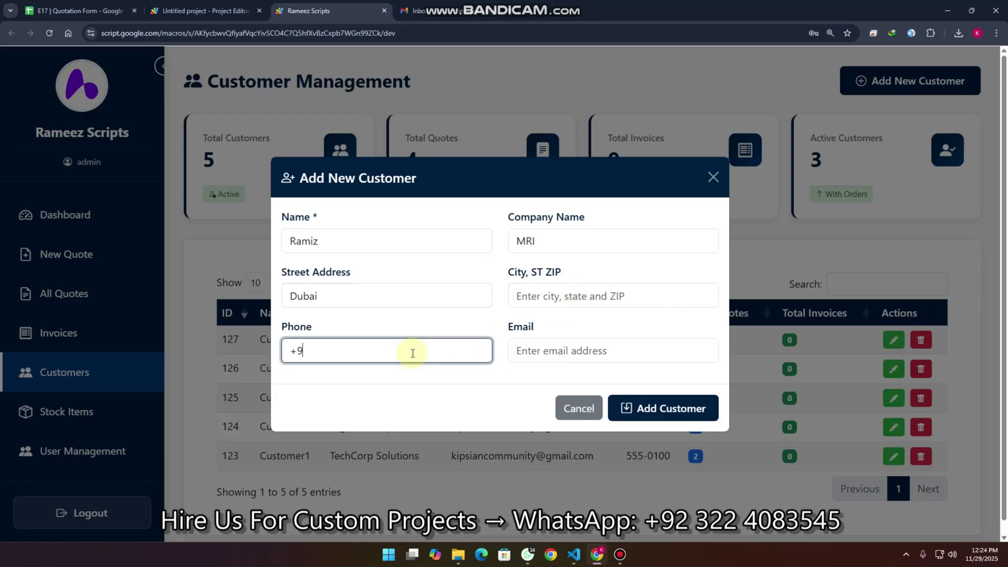
{"action": "left_click", "coordinate": [537, 355]}
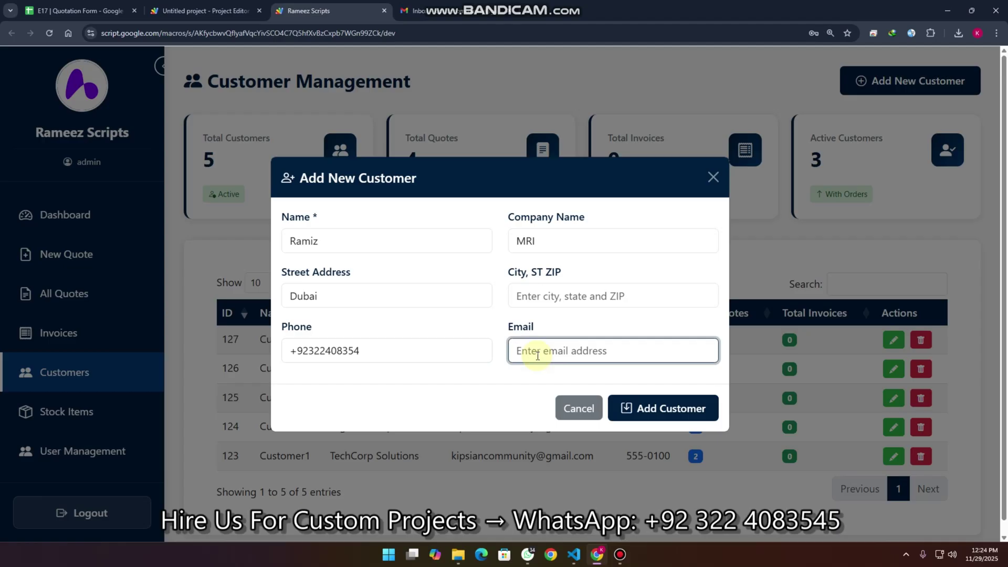
{"action": "left_click", "coordinate": [667, 410]}
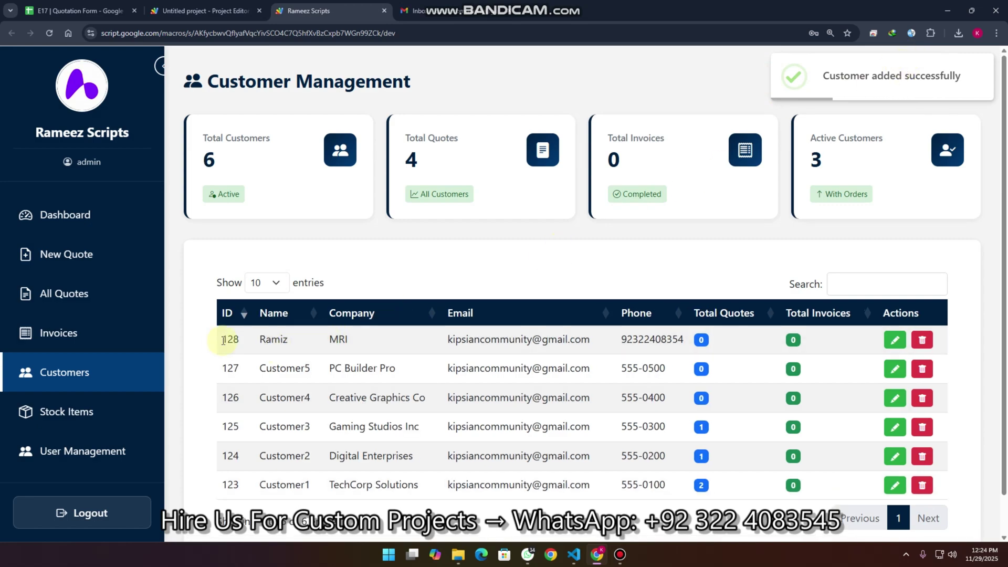
{"action": "double_click", "coordinate": [224, 340]}
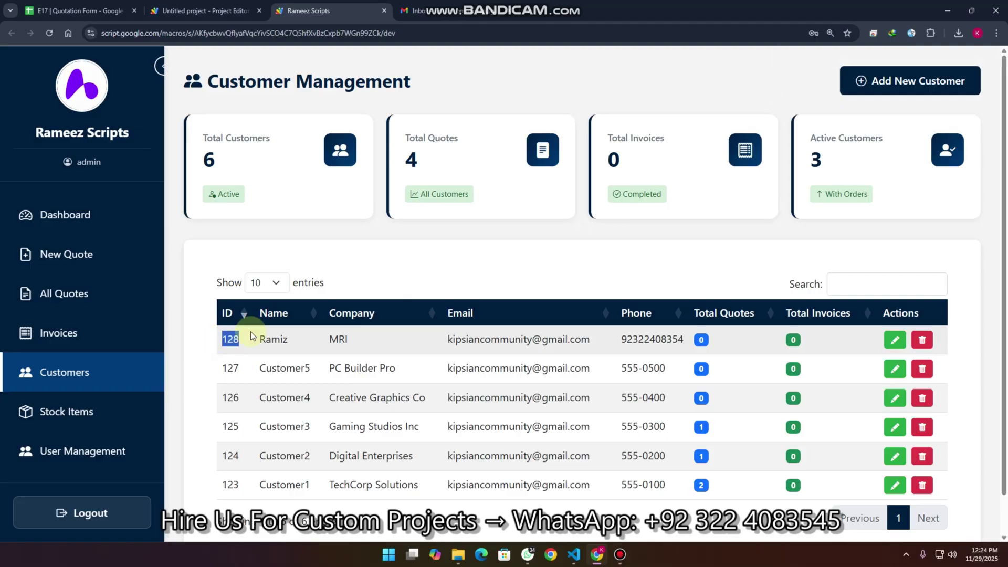
Step: Back on the new quote, set the customer to the new MRI customer, ID 128
{"action": "left_click", "coordinate": [43, 255]}
{"action": "double_click", "coordinate": [737, 248]}
{"action": "type", "text": "128"}
{"action": "left_click", "coordinate": [731, 266]}
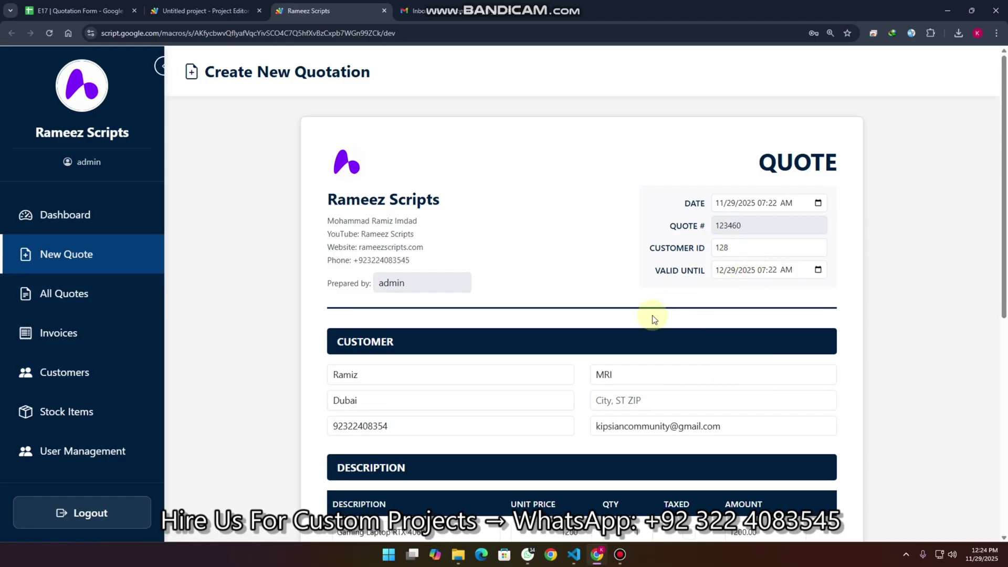
Step: Replace the laptop line with CPU Intel i7-13700K at quantity 2
{"action": "scroll", "coordinate": [653, 317], "scroll_direction": "down", "scroll_amount": 3}
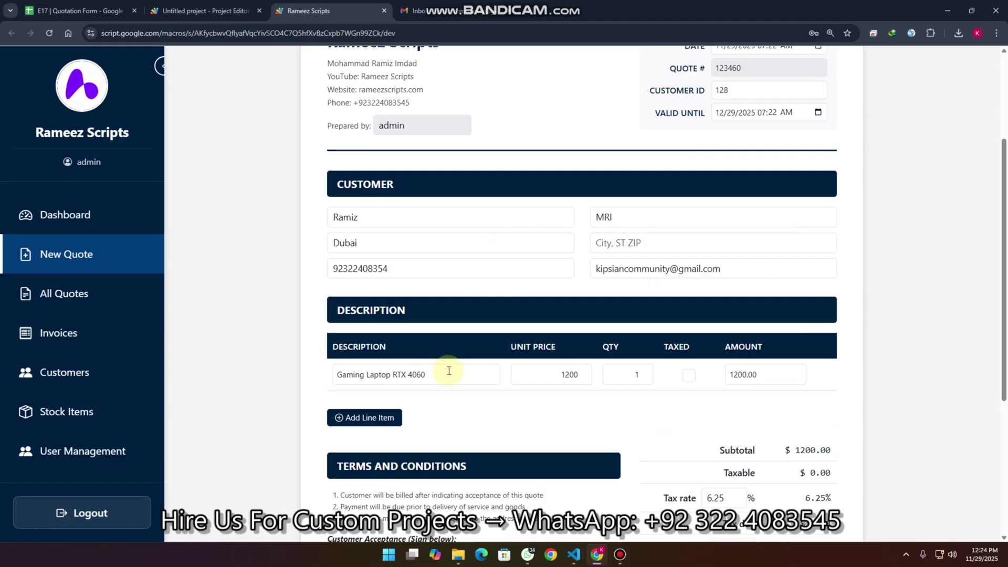
{"action": "left_click_drag", "start_coordinate": [466, 376], "coordinate": [315, 373]}
{"action": "key", "text": "BackSpace"}
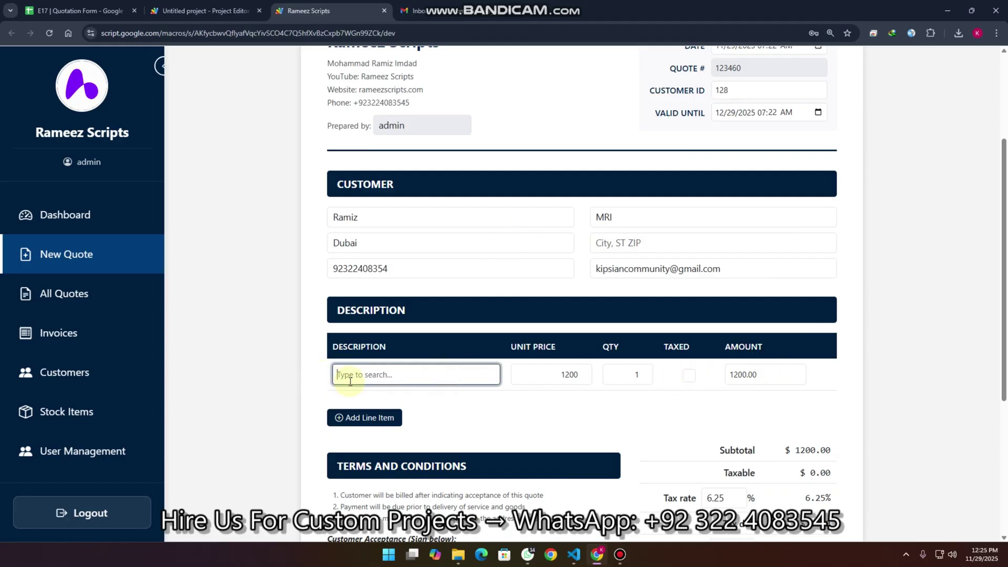
{"action": "type", "text": "cpu"}
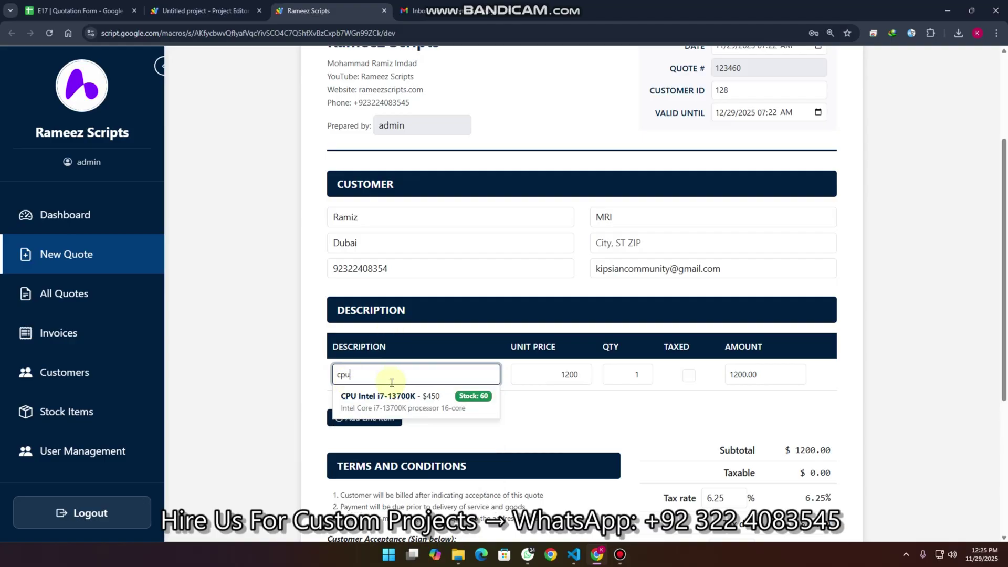
{"action": "left_click", "coordinate": [398, 402]}
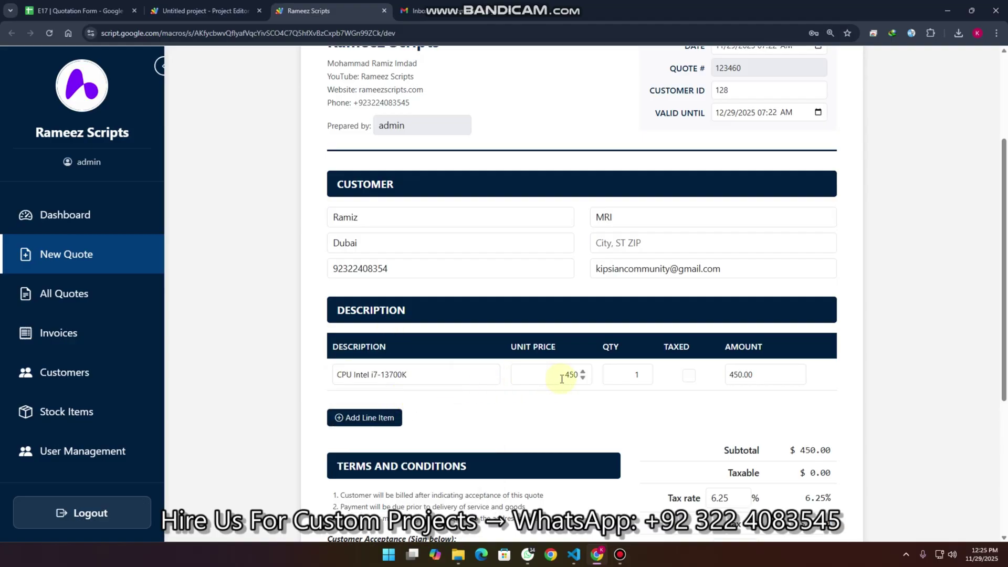
{"action": "double_click", "coordinate": [637, 374]}
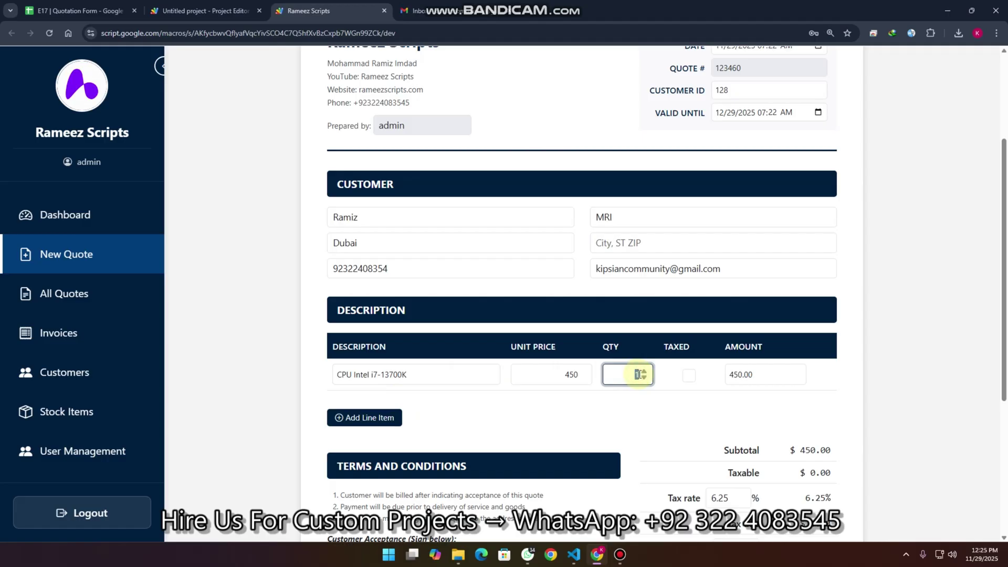
{"action": "type", "text": "2"}
Step: Add a second line item for Graphics Card RTX 4070
{"action": "left_click", "coordinate": [364, 418]}
{"action": "left_click", "coordinate": [374, 407]}
{"action": "type", "text": "g"}
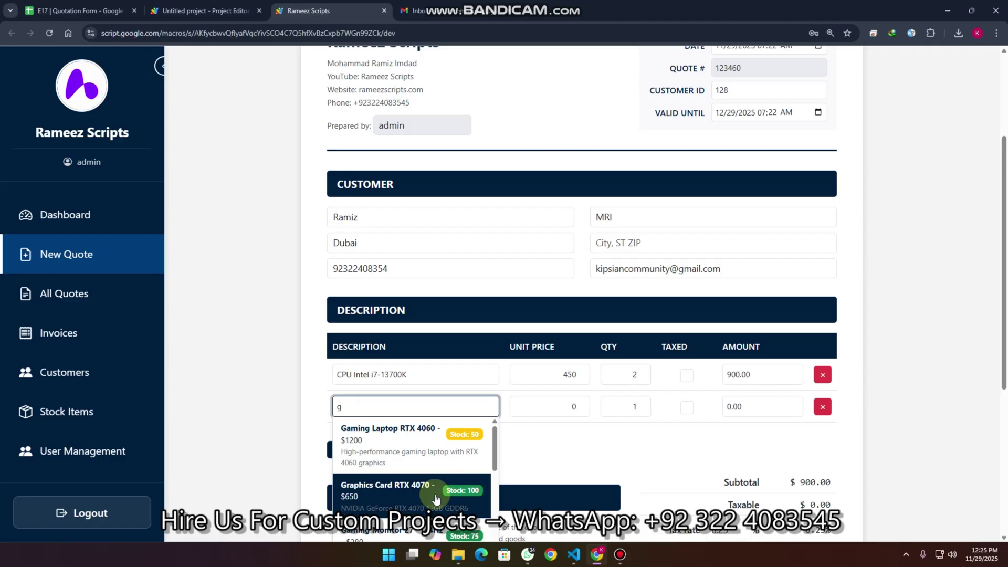
{"action": "left_click", "coordinate": [436, 497]}
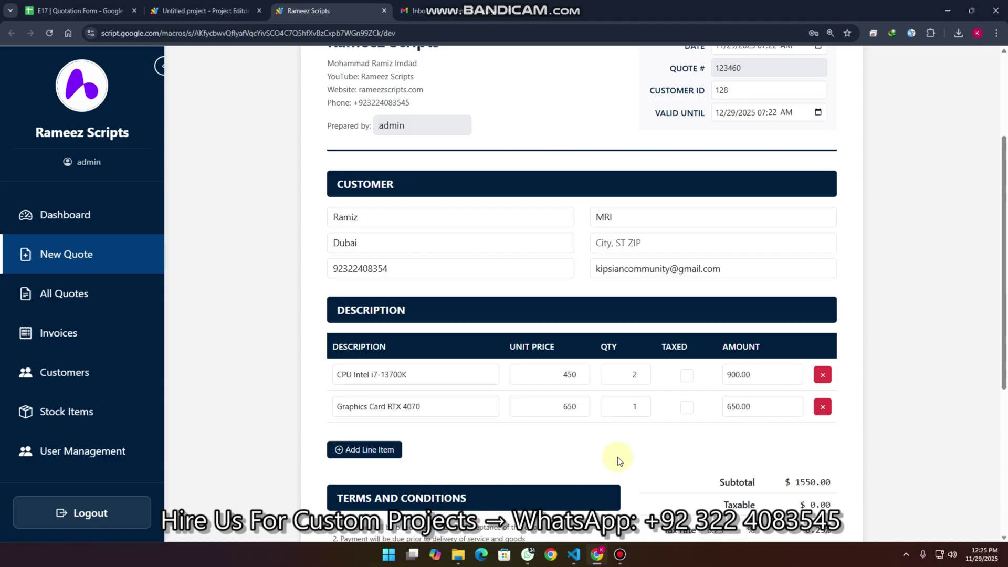
Step: Set the graphics card quantity to 2, mark both lines taxed, and raise the tax rate to 7.00%
{"action": "left_click", "coordinate": [634, 409]}
{"action": "left_click", "coordinate": [641, 404]}
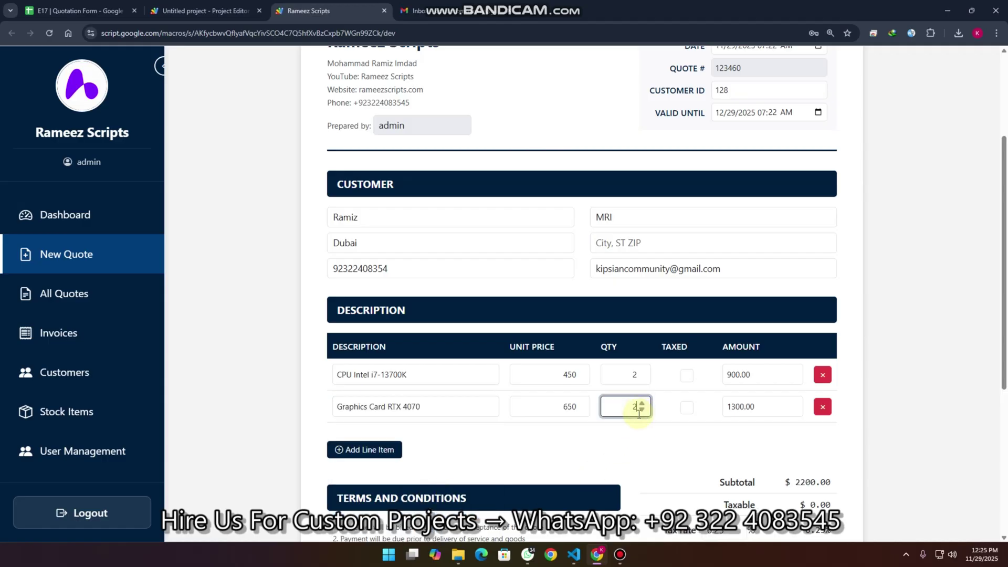
{"action": "scroll", "coordinate": [689, 373], "scroll_direction": "down", "scroll_amount": 3}
{"action": "left_click", "coordinate": [688, 217]}
{"action": "left_click", "coordinate": [688, 250]}
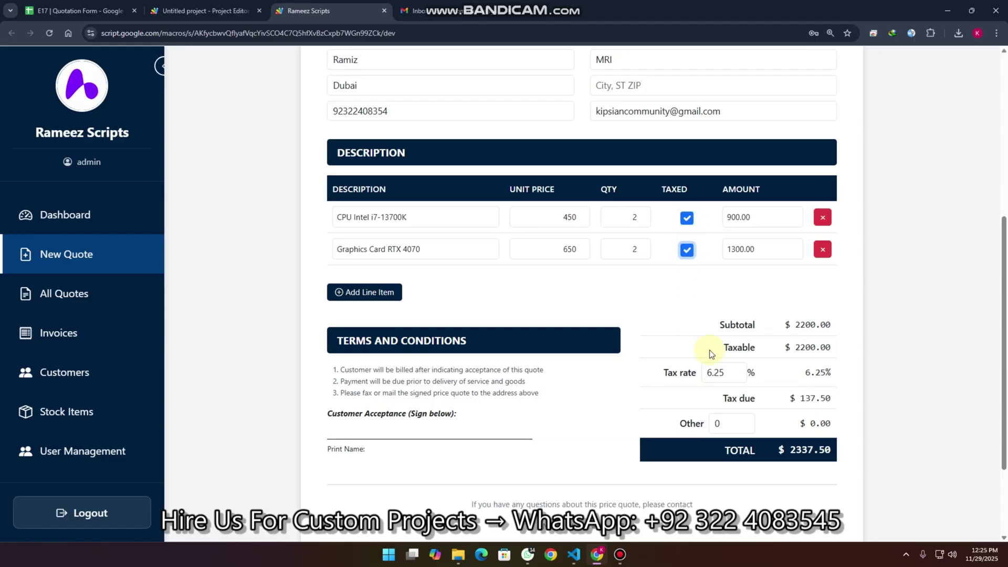
{"action": "left_click", "coordinate": [738, 369]}
{"action": "left_click_drag", "start_coordinate": [738, 370], "coordinate": [737, 368]}
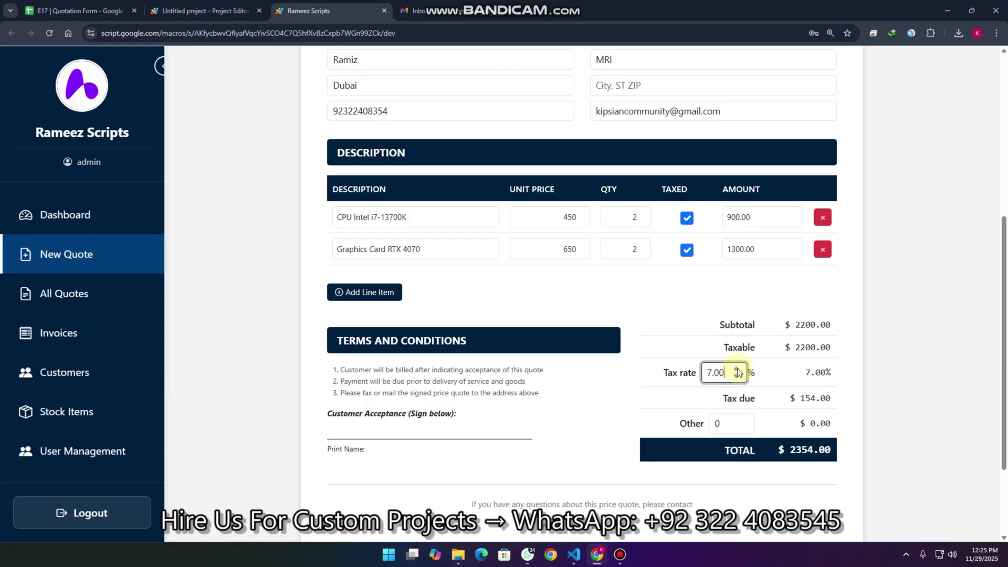
Step: Enter 10 in other charges, bringing the quote total to $2364.00
{"action": "double_click", "coordinate": [717, 423]}
{"action": "type", "text": "10"}
{"action": "left_click", "coordinate": [655, 416]}
{"action": "scroll", "coordinate": [631, 388], "scroll_direction": "down", "scroll_amount": 2}
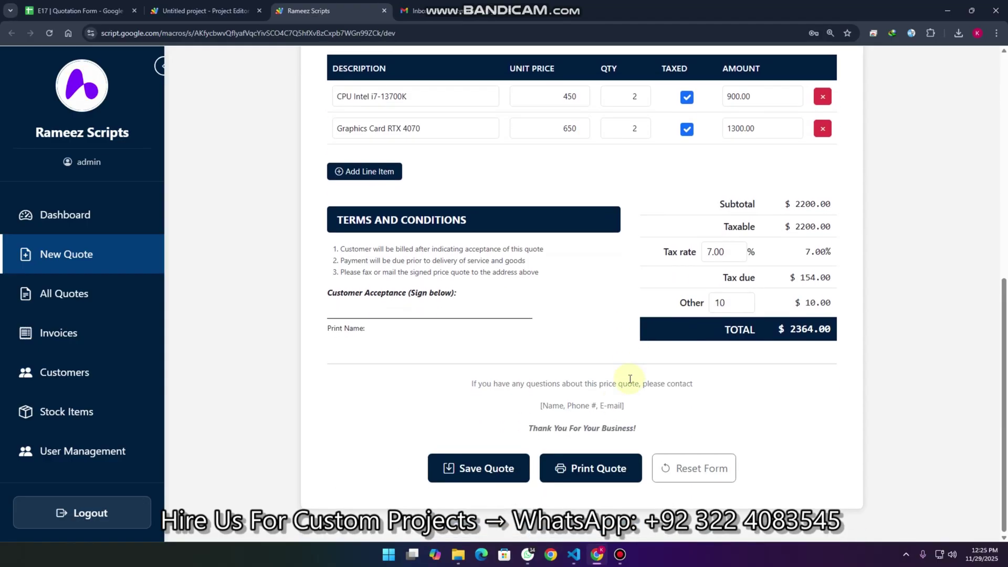
{"action": "scroll", "coordinate": [613, 418], "scroll_direction": "up", "scroll_amount": 7}
{"action": "scroll", "coordinate": [612, 418], "scroll_direction": "down", "scroll_amount": 7}
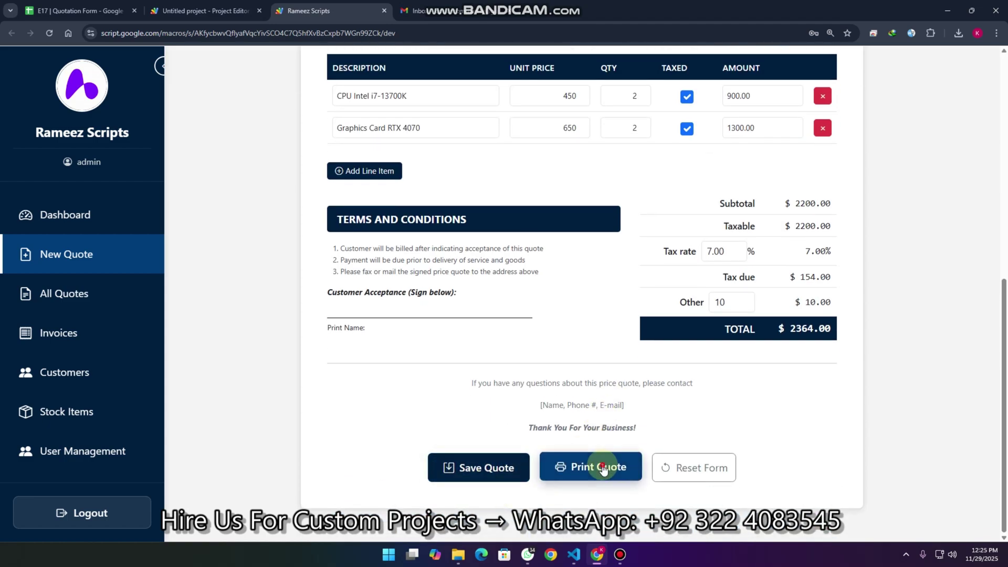
{"action": "left_click", "coordinate": [603, 466]}
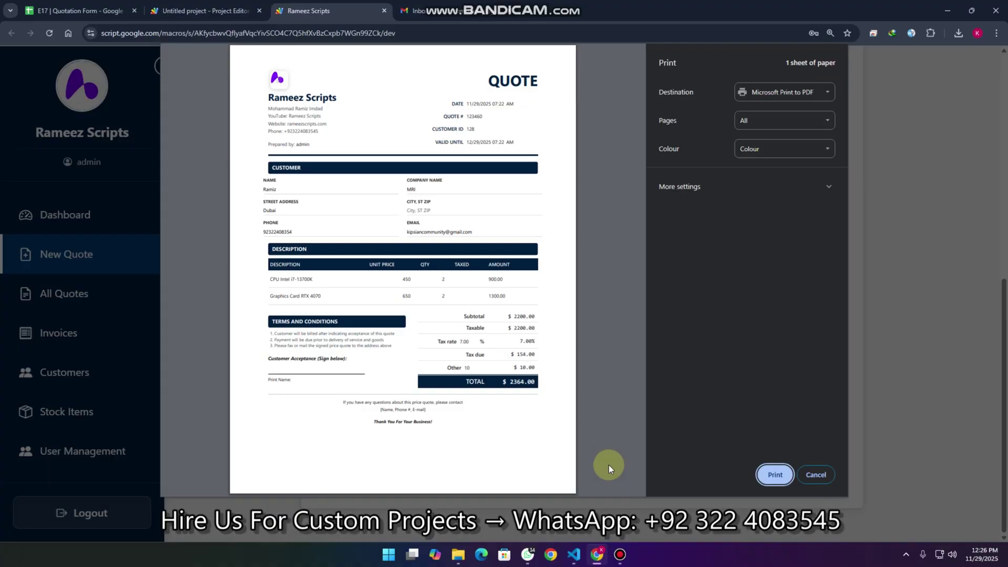
{"action": "left_click", "coordinate": [816, 475]}
{"action": "left_click", "coordinate": [471, 467]}
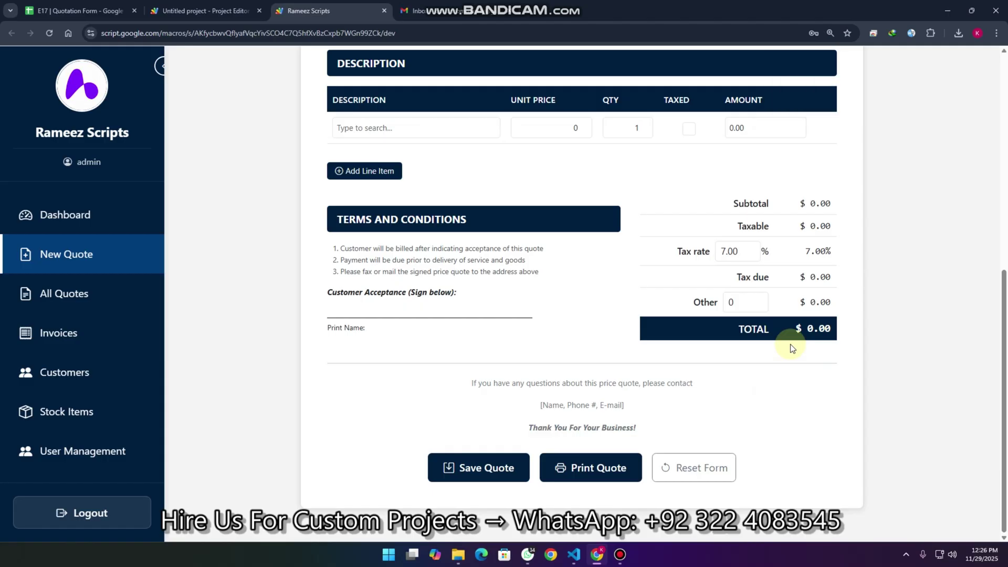
{"action": "scroll", "coordinate": [801, 355], "scroll_direction": "up", "scroll_amount": 6}
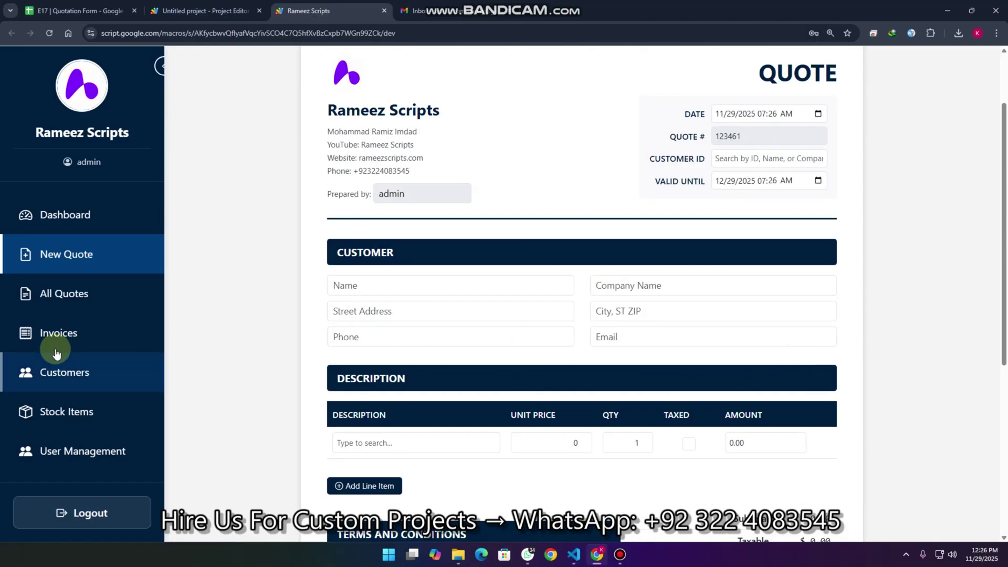
Step: Check quote 123460's Pending status in All Quotes, then switch to the Stock Items inventory
{"action": "left_click", "coordinate": [84, 302]}
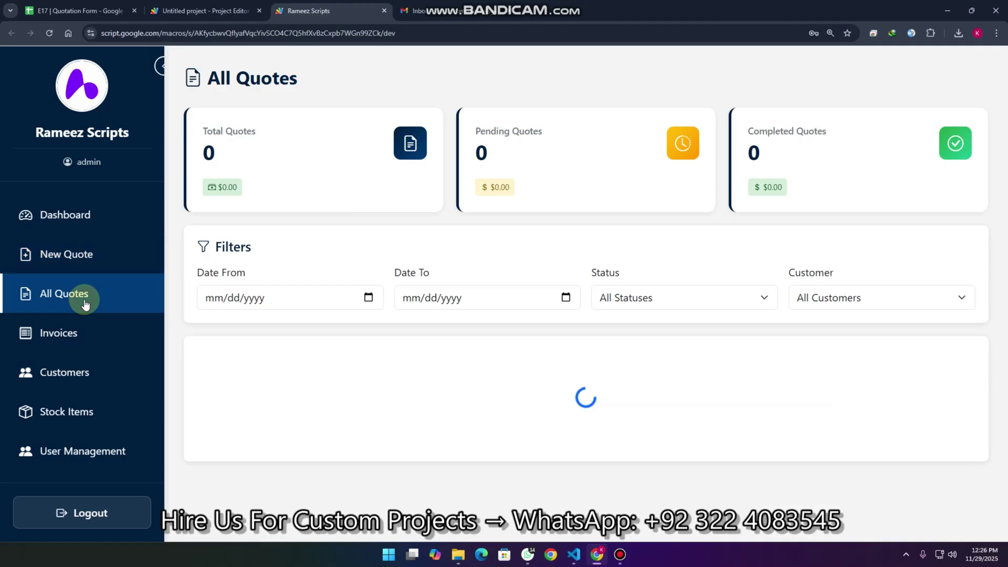
{"action": "scroll", "coordinate": [476, 348], "scroll_direction": "down", "scroll_amount": 2}
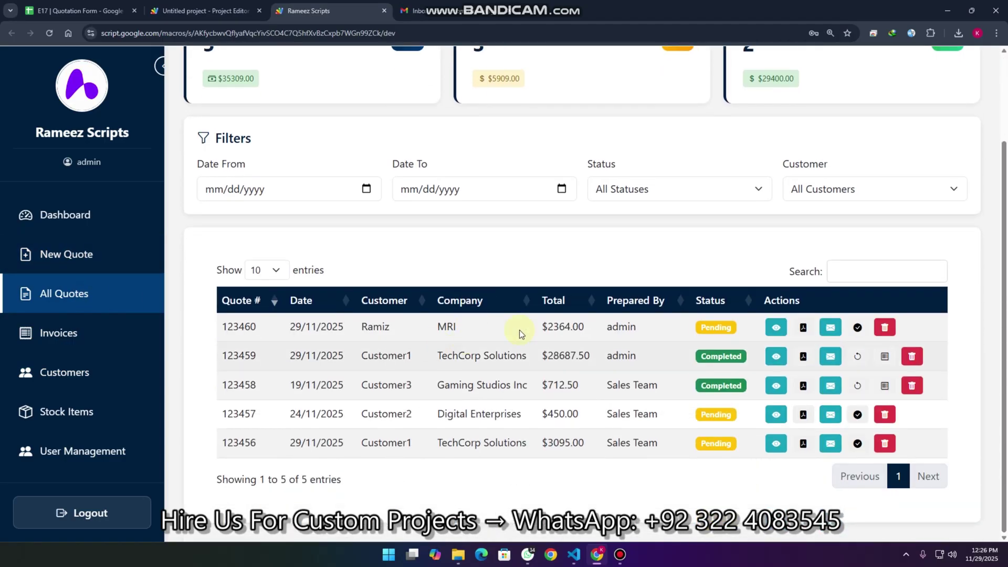
{"action": "left_click_drag", "start_coordinate": [738, 329], "coordinate": [701, 326]}
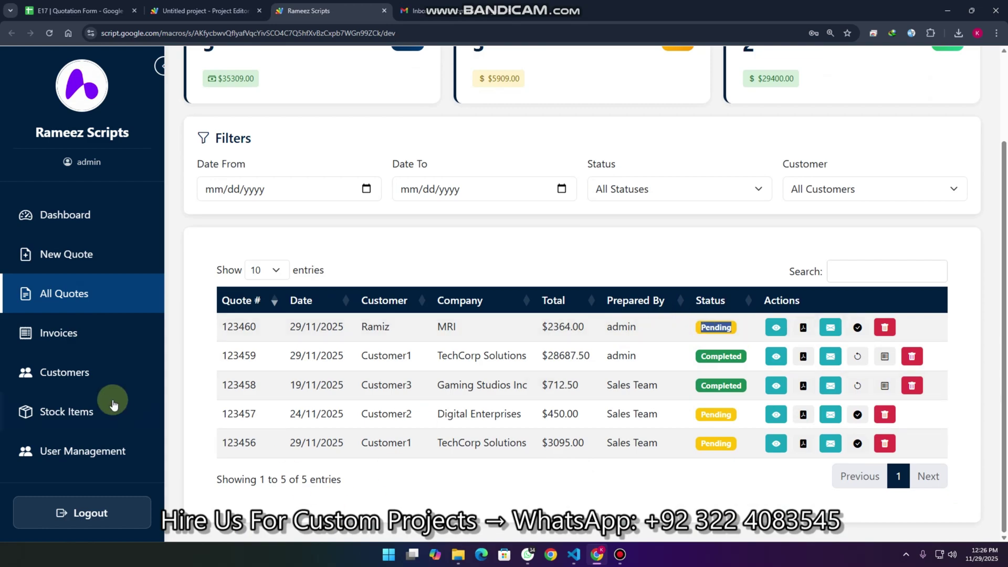
{"action": "left_click", "coordinate": [83, 408]}
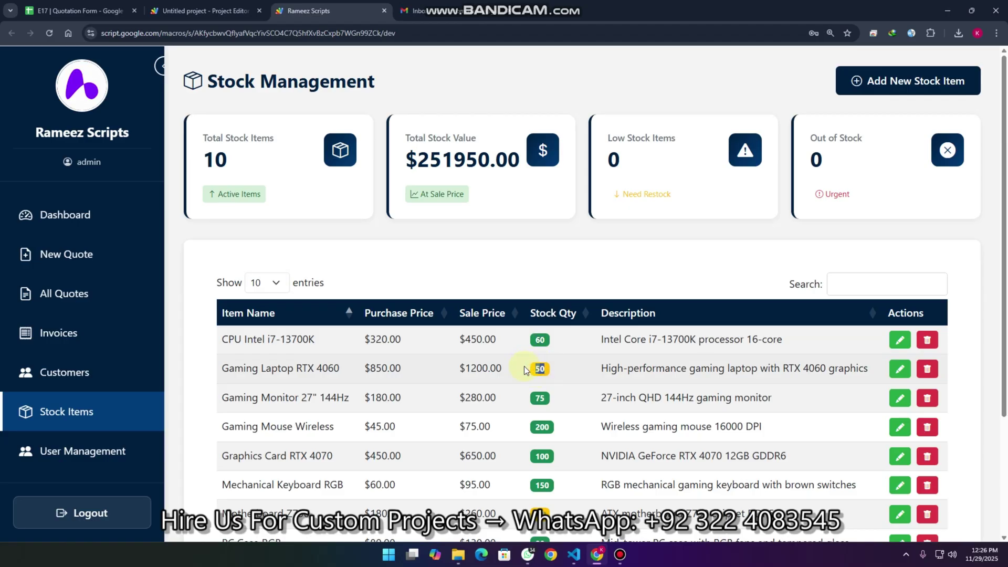
Step: Leave the stock table and return to All Quotes, now showing 5 quotes
{"action": "left_click", "coordinate": [531, 461]}
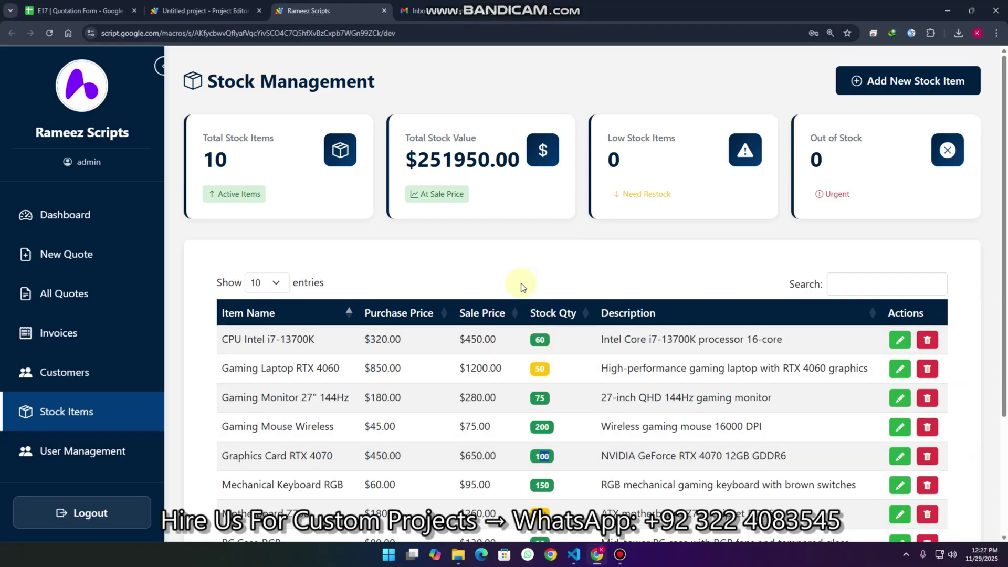
{"action": "left_click", "coordinate": [76, 305]}
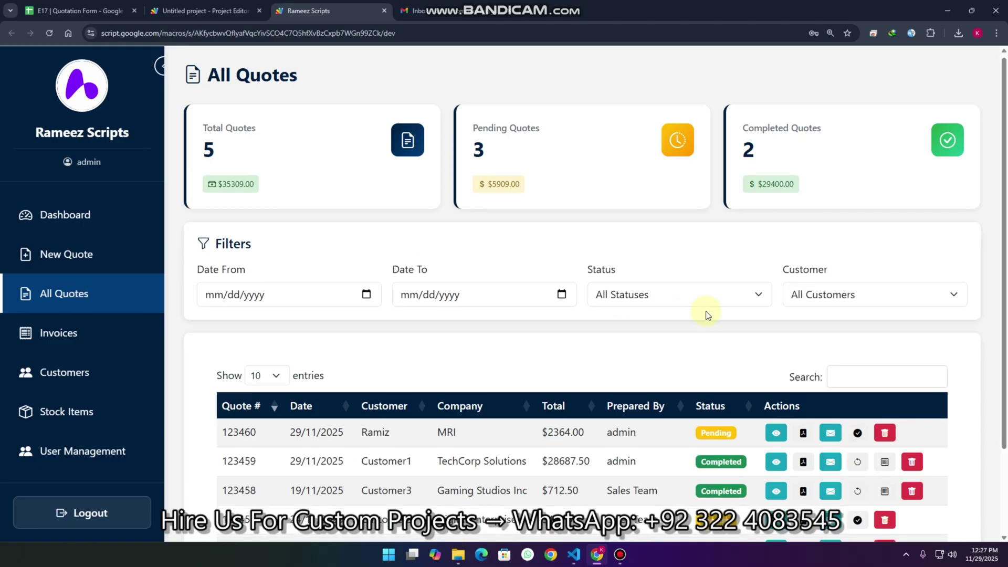
Step: Open quote 123460 for MRI in view mode from the quotes table
{"action": "scroll", "coordinate": [711, 311], "scroll_direction": "down", "scroll_amount": 2}
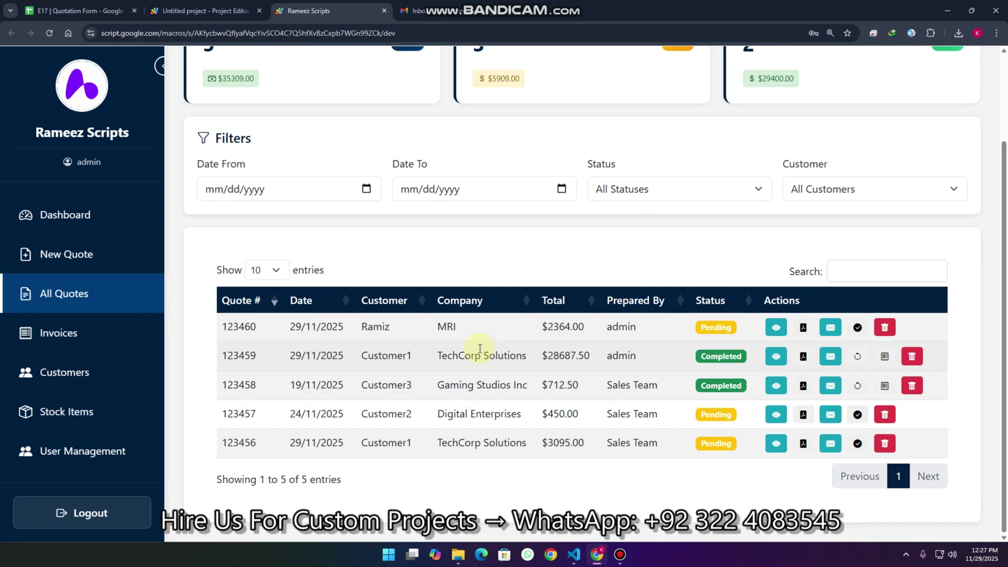
{"action": "scroll", "coordinate": [335, 246], "scroll_direction": "up", "scroll_amount": 1}
{"action": "left_click", "coordinate": [682, 242]}
{"action": "left_click", "coordinate": [682, 241]}
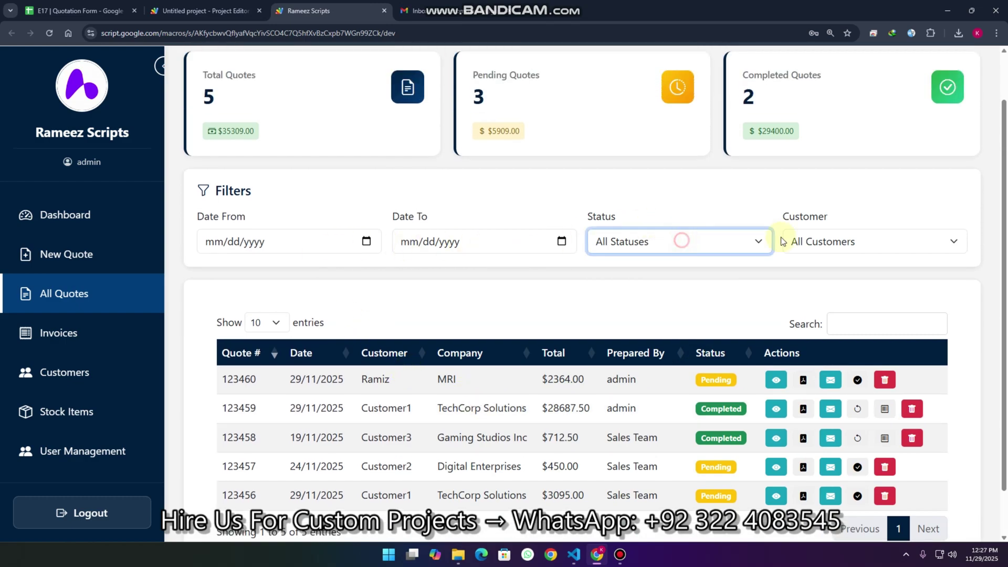
{"action": "left_click", "coordinate": [779, 378]}
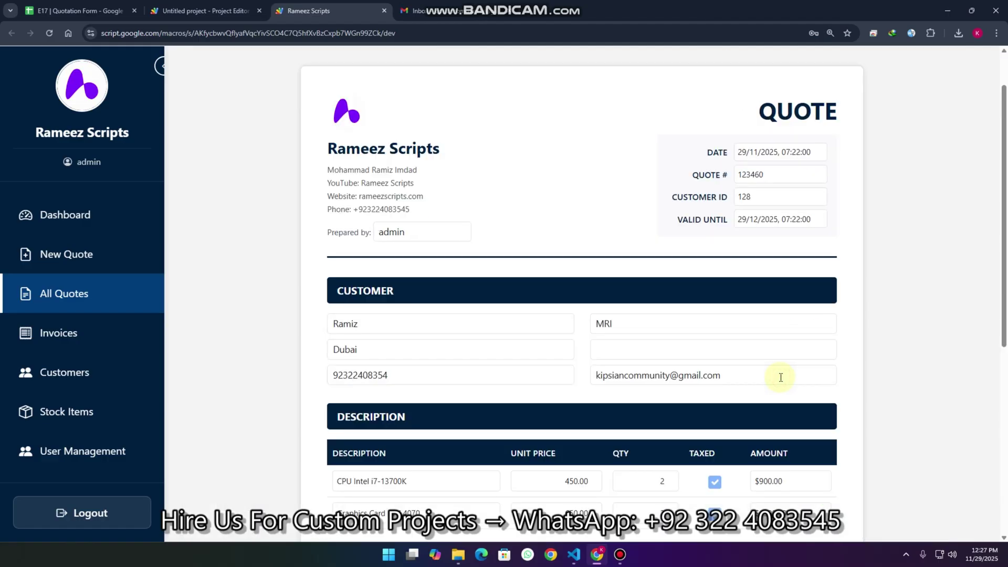
{"action": "scroll", "coordinate": [804, 265], "scroll_direction": "up", "scroll_amount": 1}
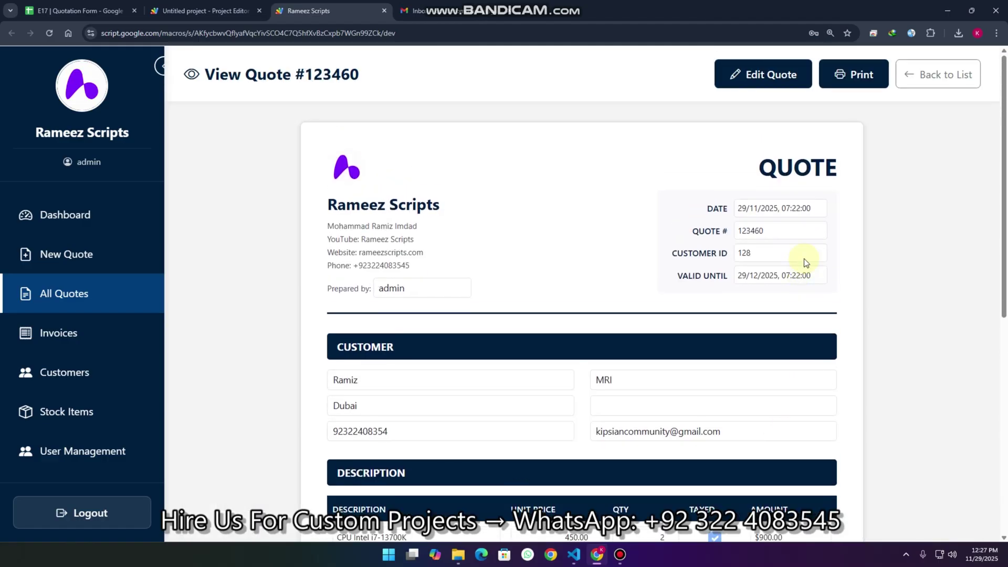
Step: Edit quote 123460 to add a taxed Gaming Laptop RTX 4060 line
{"action": "left_click", "coordinate": [766, 75]}
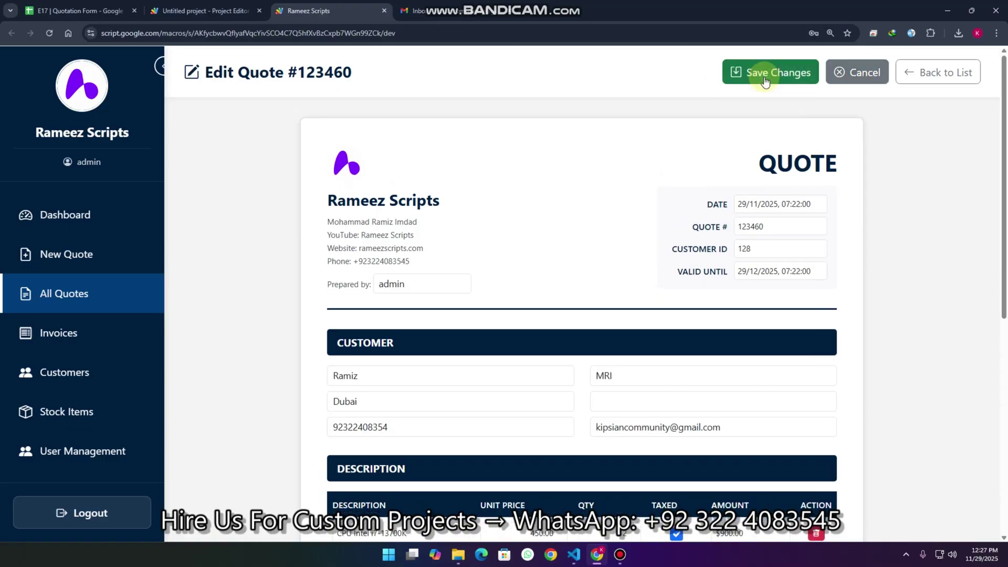
{"action": "scroll", "coordinate": [675, 209], "scroll_direction": "down", "scroll_amount": 3}
{"action": "left_click", "coordinate": [379, 445]}
{"action": "left_click", "coordinate": [375, 441]}
{"action": "type", "text": "a"}
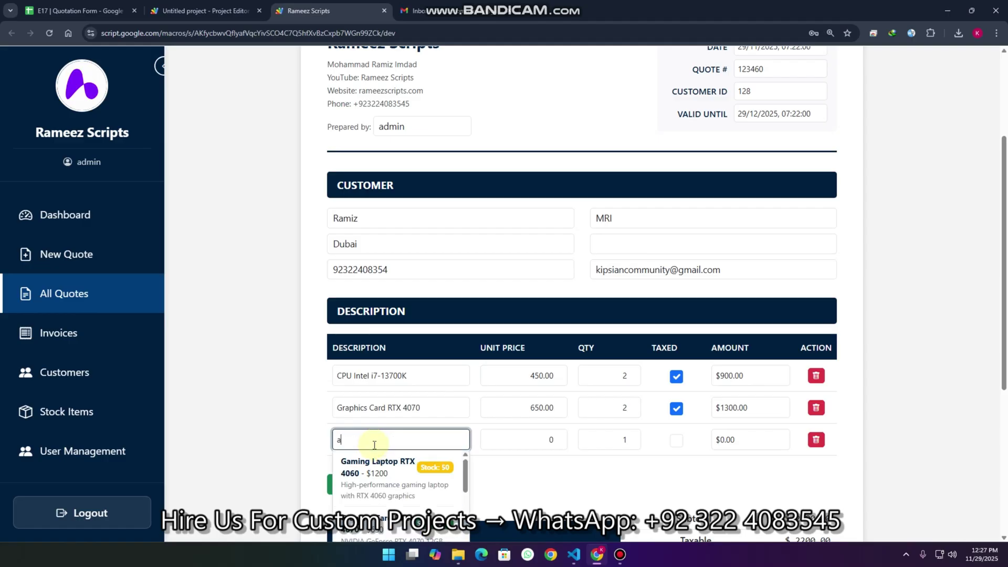
{"action": "left_click", "coordinate": [391, 482]}
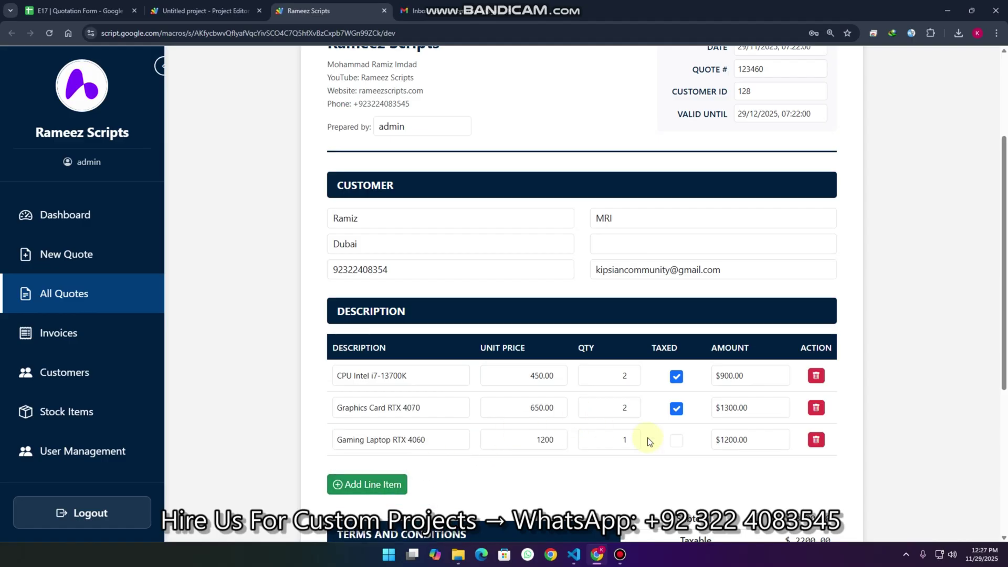
{"action": "left_click", "coordinate": [676, 440]}
Step: Save the changes to quote 123460, now totalling $3648.00
{"action": "scroll", "coordinate": [642, 421], "scroll_direction": "down", "scroll_amount": 5}
{"action": "scroll", "coordinate": [645, 412], "scroll_direction": "up", "scroll_amount": 8}
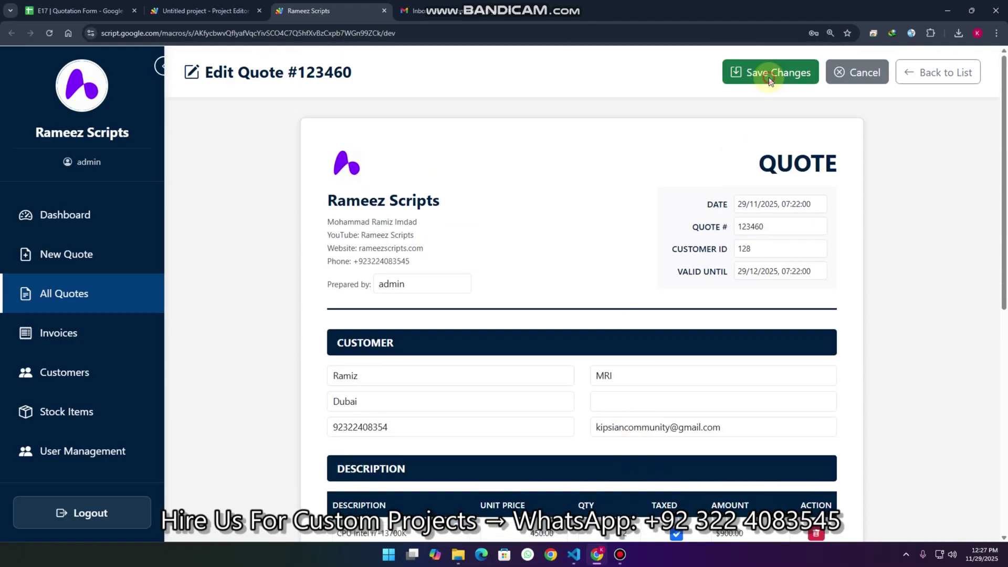
{"action": "left_click", "coordinate": [769, 77]}
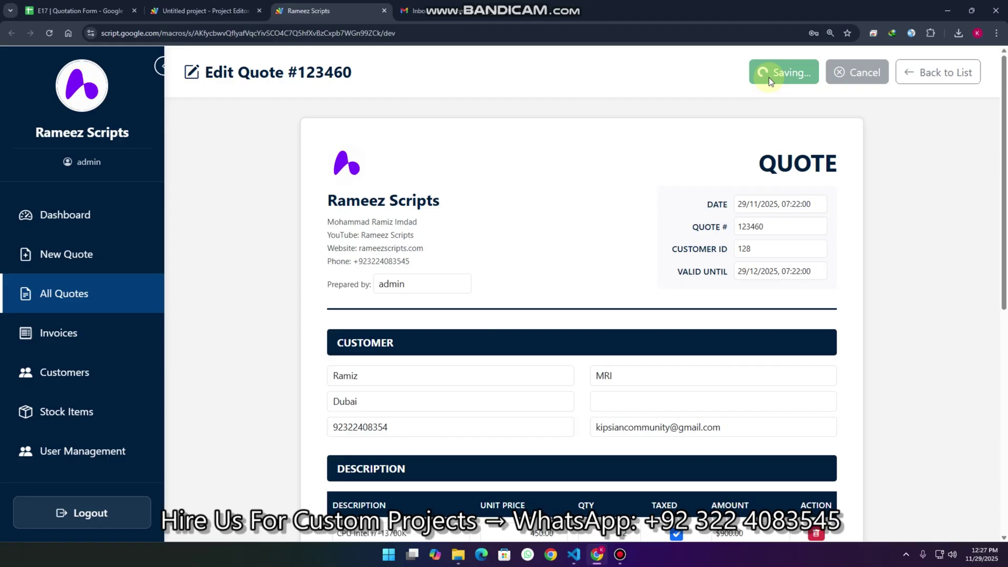
{"action": "scroll", "coordinate": [693, 251], "scroll_direction": "down", "scroll_amount": 5}
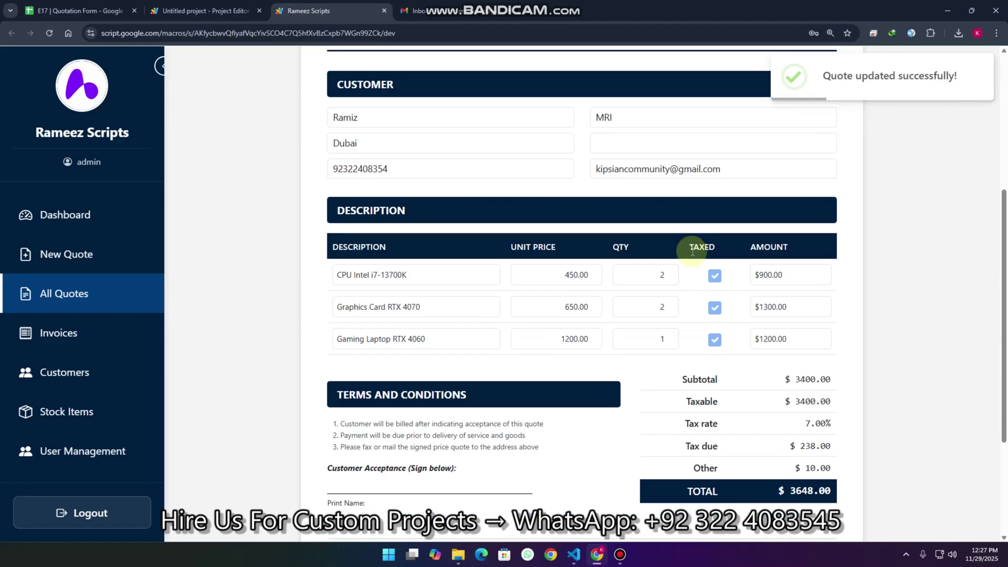
{"action": "left_click", "coordinate": [53, 259]}
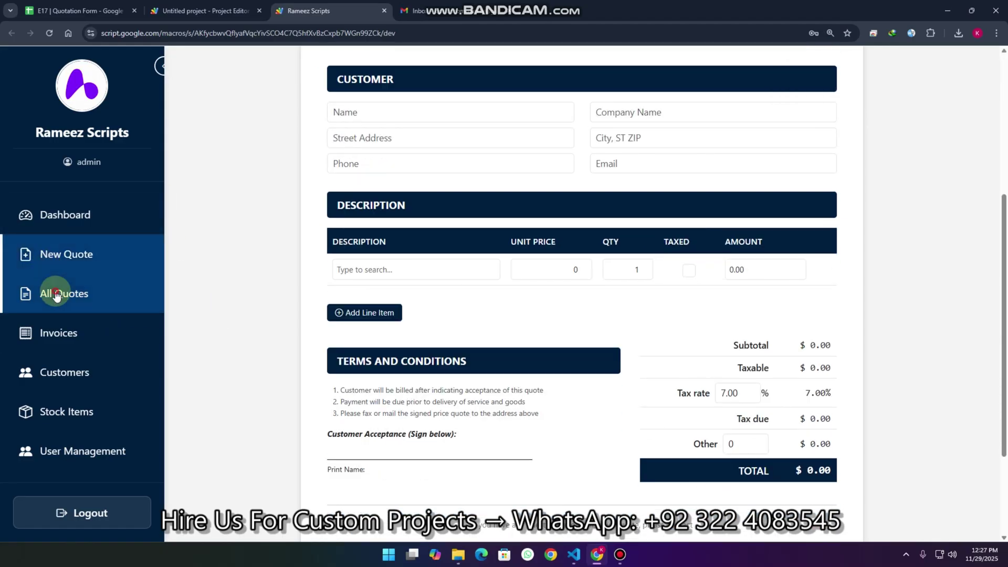
Step: Mark quote 123460 as Completed in All Quotes and download it as Quote_123460.pdf
{"action": "left_click", "coordinate": [57, 294]}
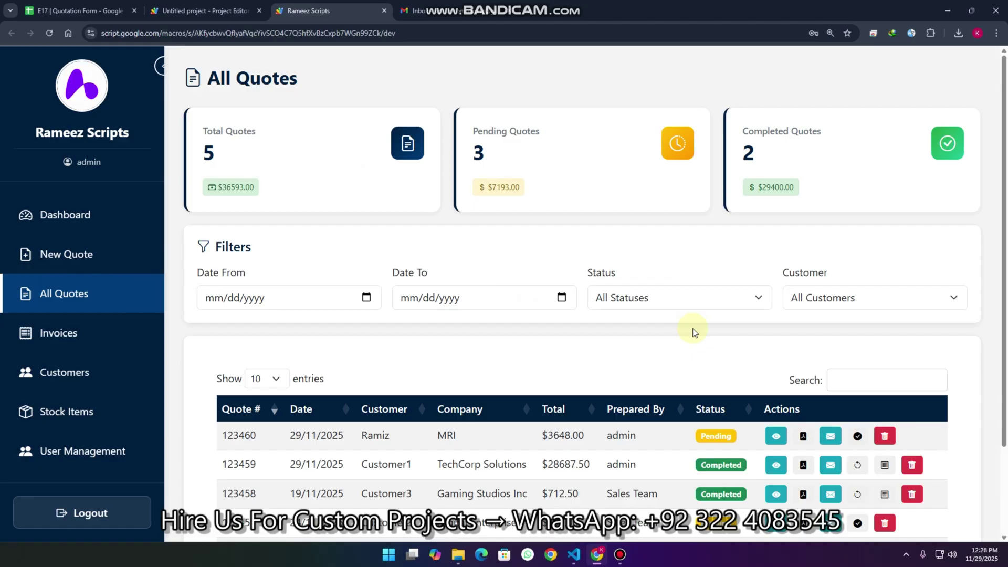
{"action": "left_click", "coordinate": [858, 439]}
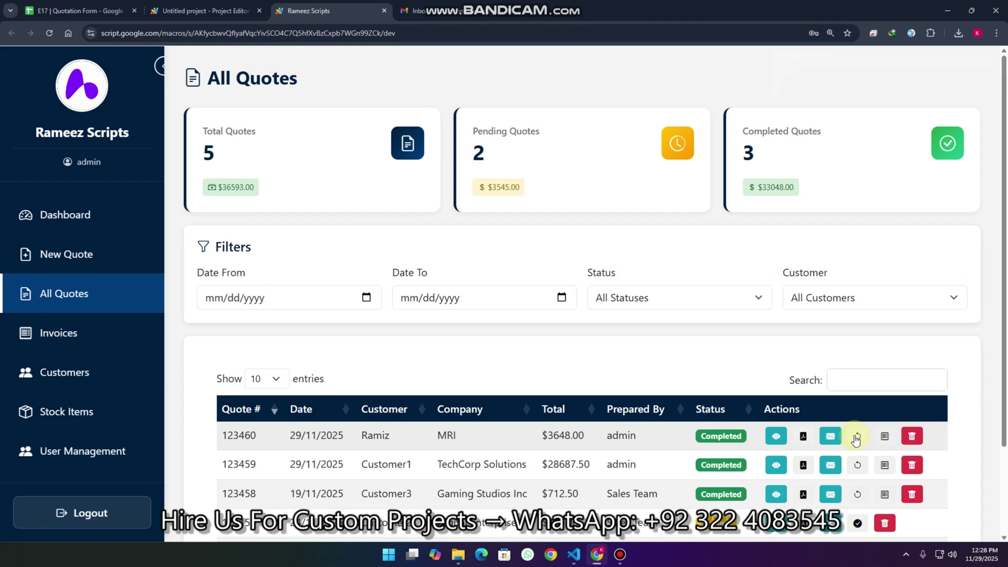
{"action": "left_click", "coordinate": [857, 438]}
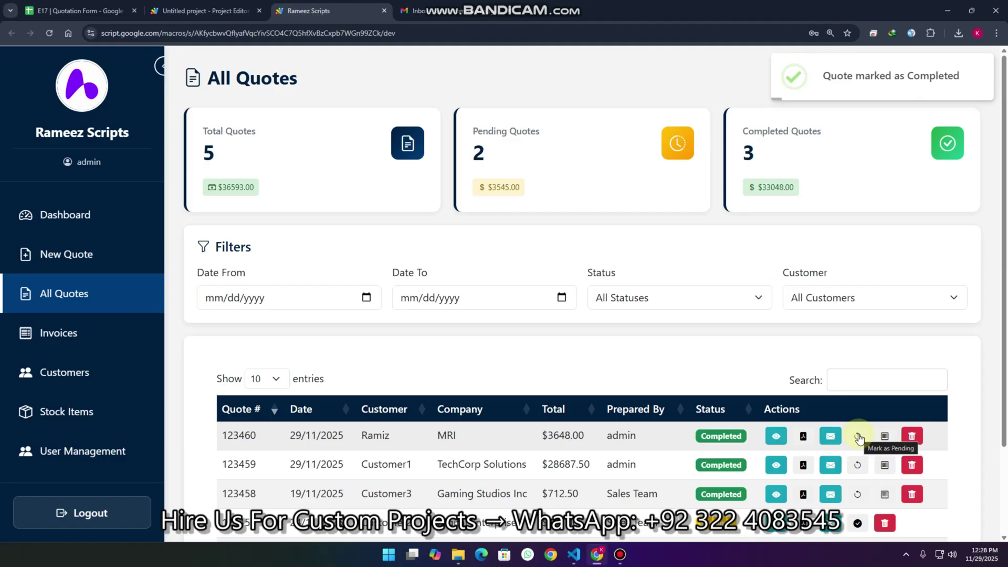
{"action": "left_click", "coordinate": [803, 438]}
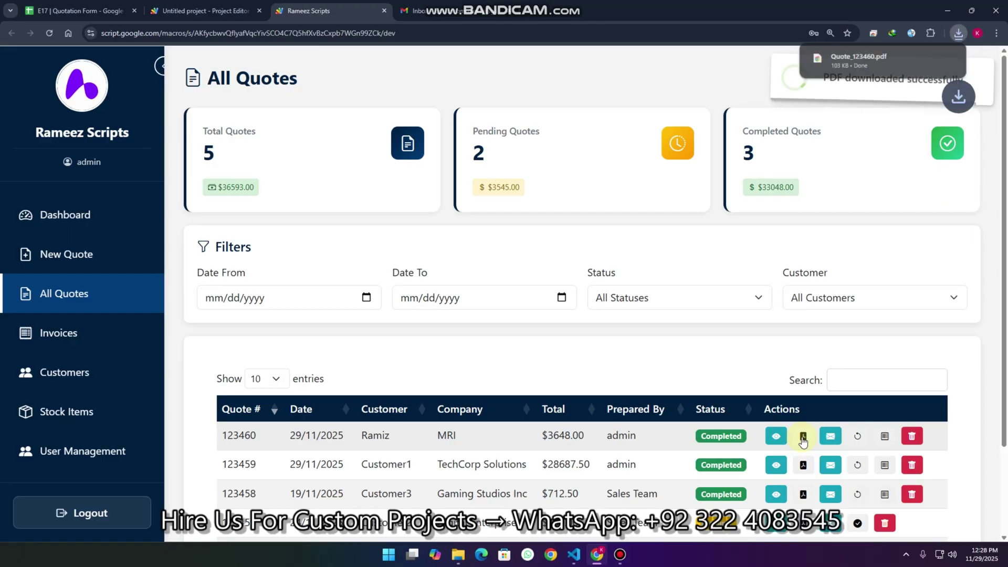
Step: Open the downloaded Quote_123460.pdf to review it, then close the PDF tab
{"action": "left_click", "coordinate": [880, 58]}
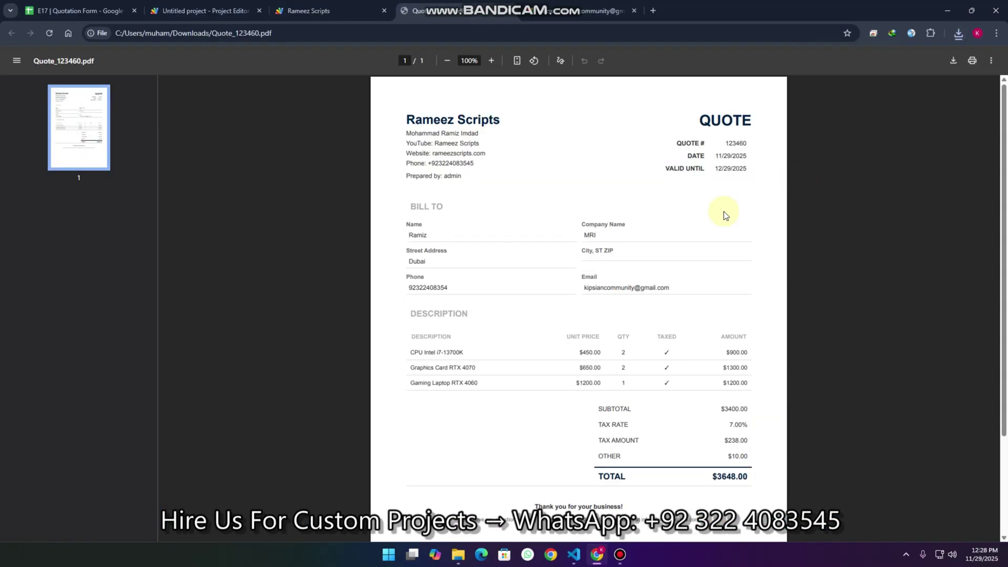
{"action": "left_click", "coordinate": [315, 10]}
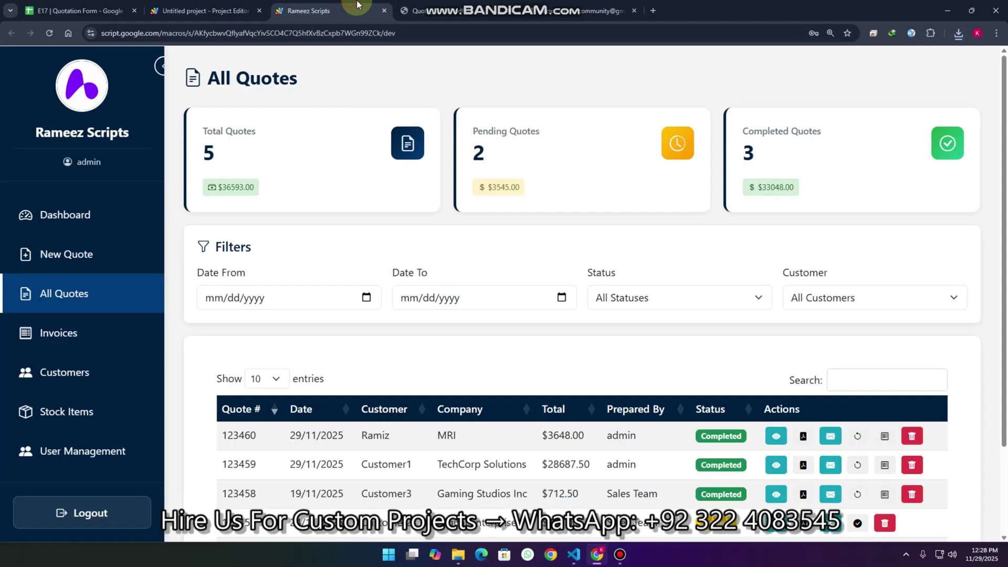
{"action": "left_click", "coordinate": [504, 13]}
{"action": "left_click", "coordinate": [509, 10]}
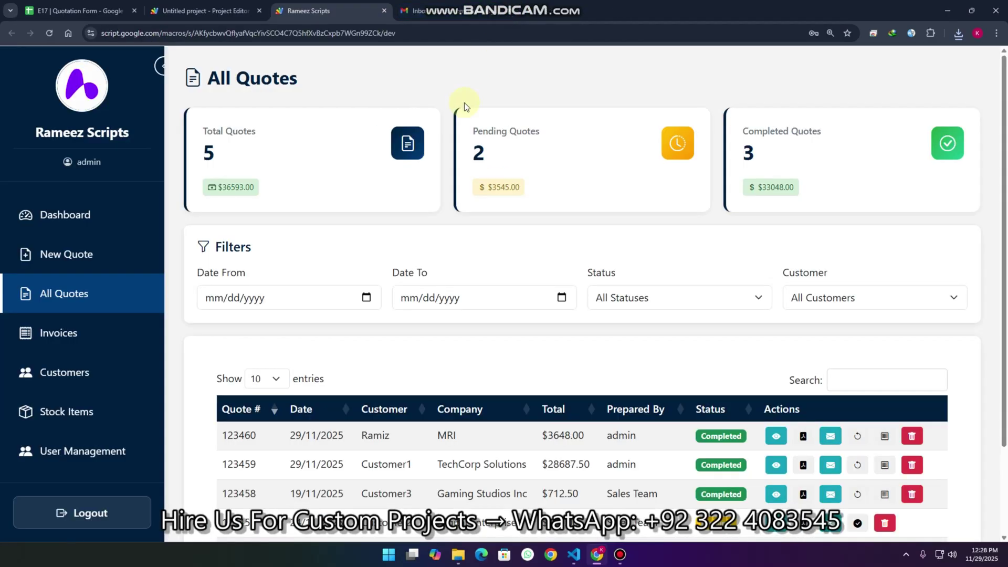
Step: Email quote 123460 to the customer and check the Gmail inbox for it
{"action": "left_click", "coordinate": [832, 437]}
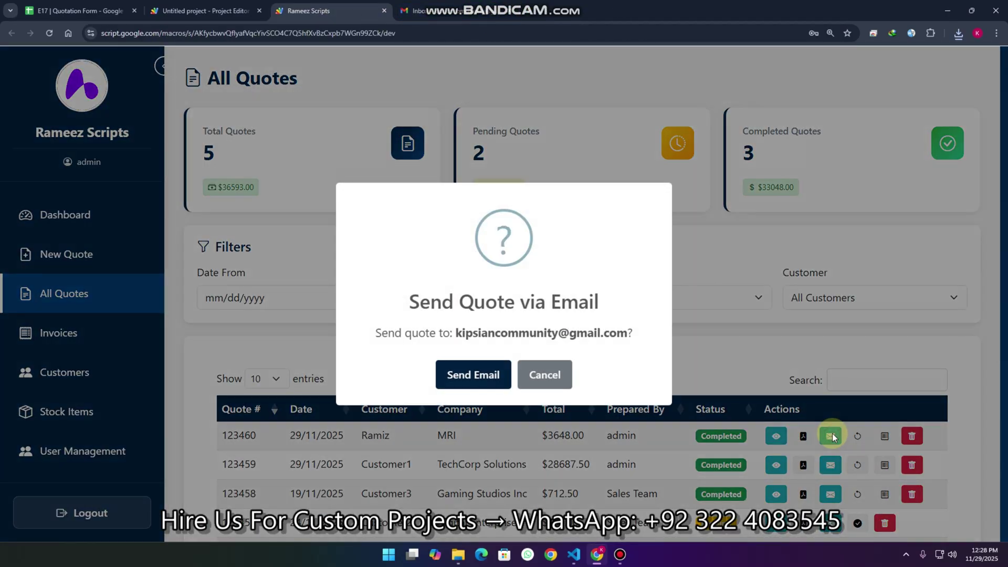
{"action": "left_click", "coordinate": [494, 383]}
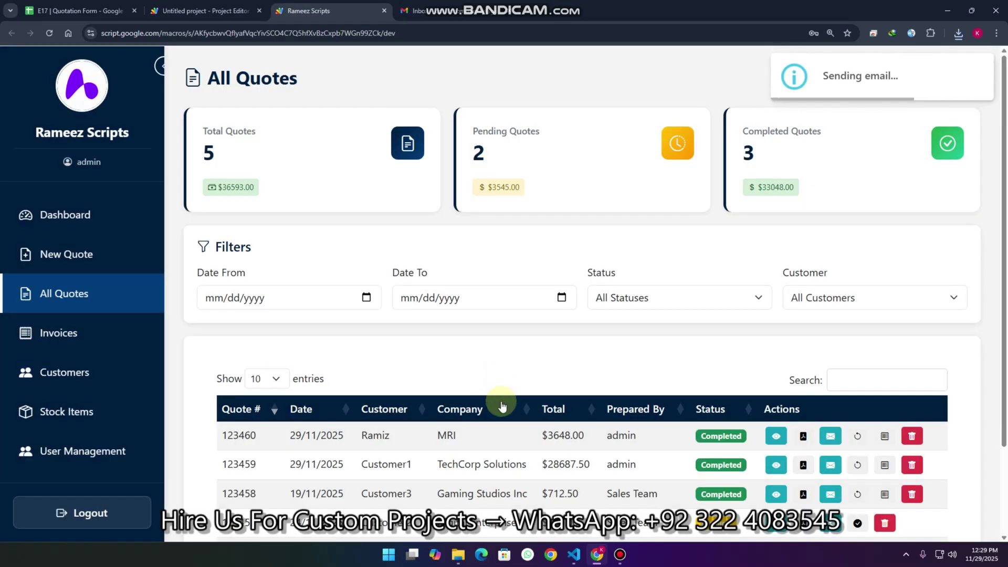
{"action": "left_click", "coordinate": [473, 5]}
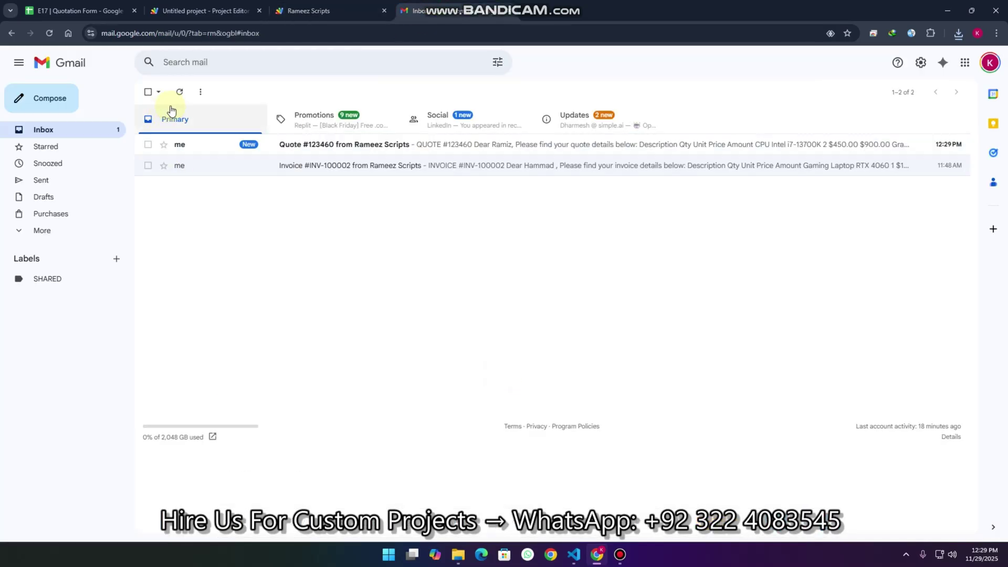
Step: Cross-check the Quote #123460 email's items and $3648.00 total against the quotes list, then view Stock Items
{"action": "left_click", "coordinate": [304, 146]}
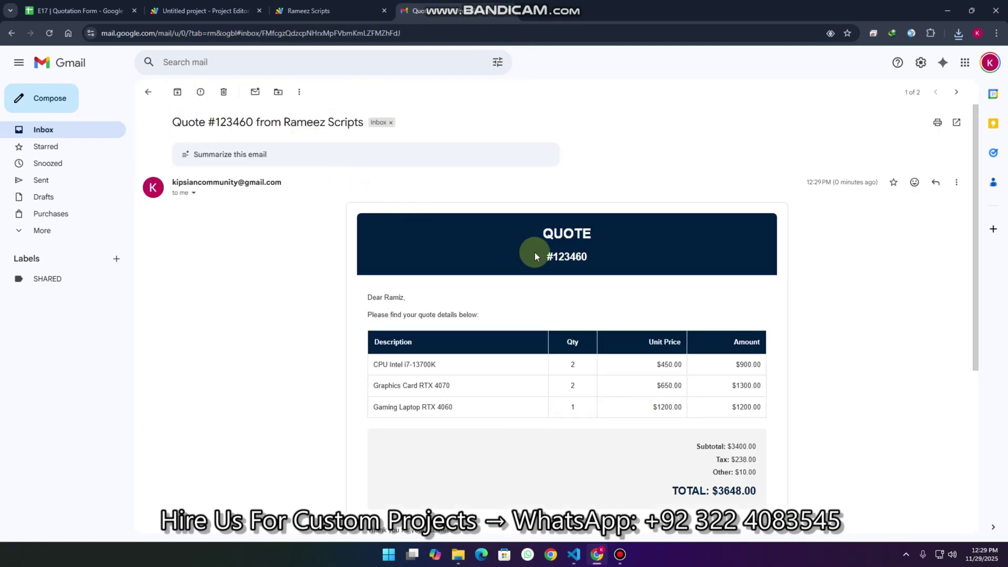
{"action": "scroll", "coordinate": [535, 255], "scroll_direction": "down", "scroll_amount": 4}
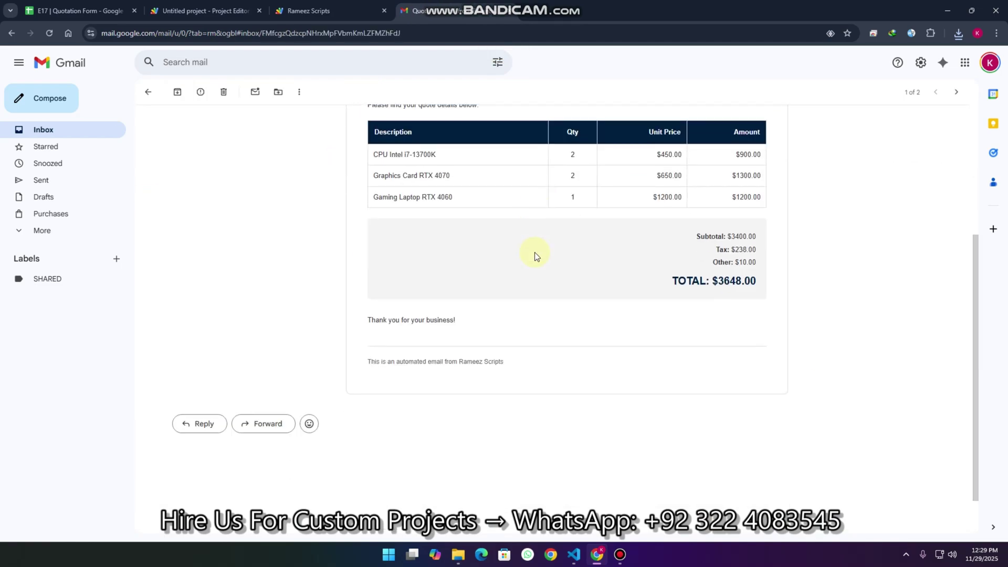
{"action": "left_click", "coordinate": [363, 10]}
{"action": "scroll", "coordinate": [859, 361], "scroll_direction": "down", "scroll_amount": 2}
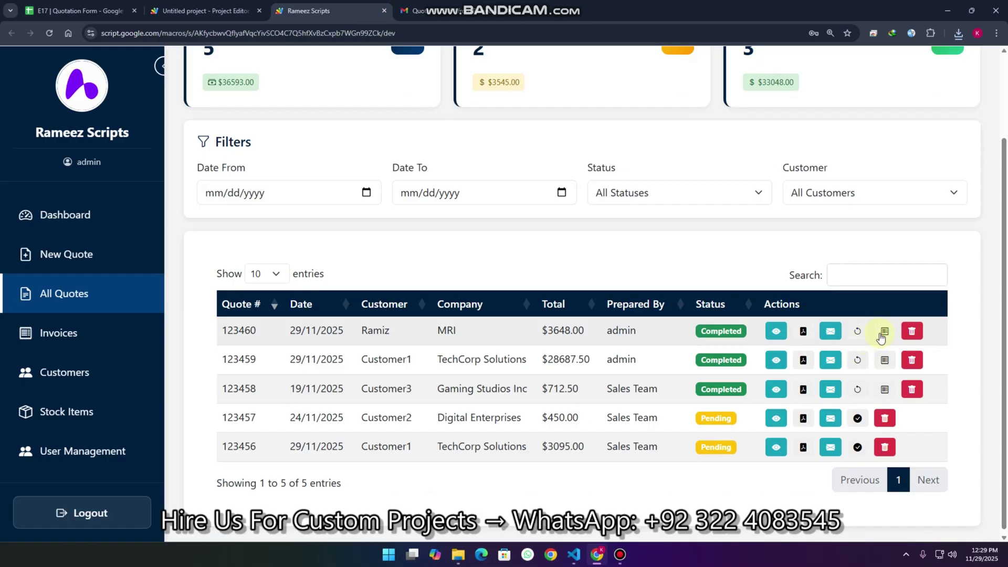
{"action": "left_click", "coordinate": [420, 10]}
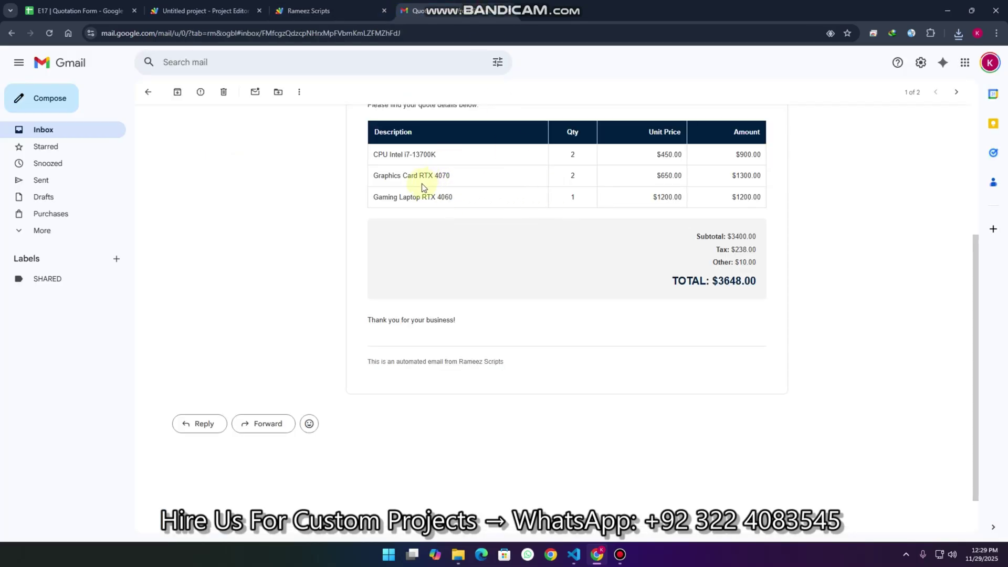
{"action": "left_click", "coordinate": [310, 10]}
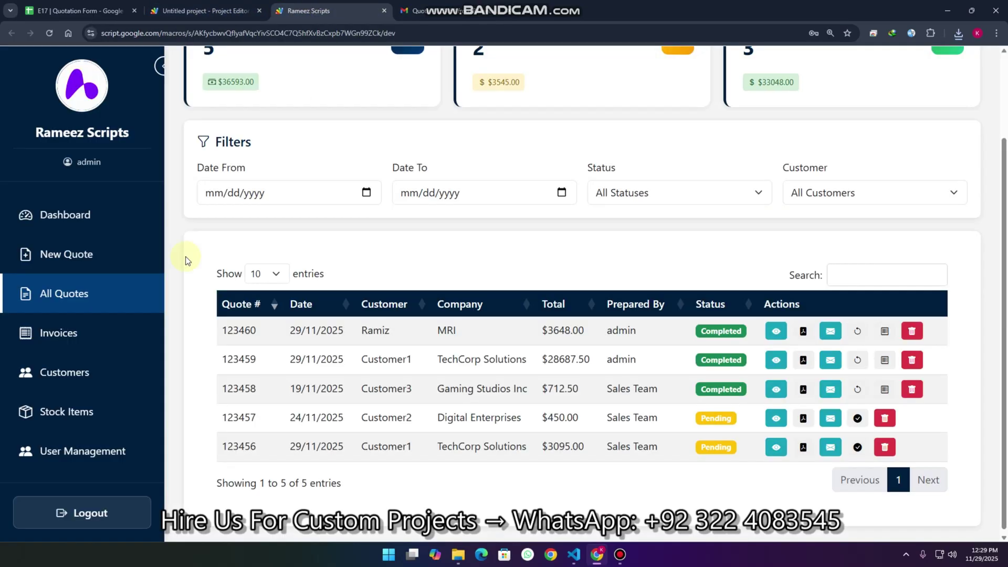
{"action": "left_click", "coordinate": [103, 423]}
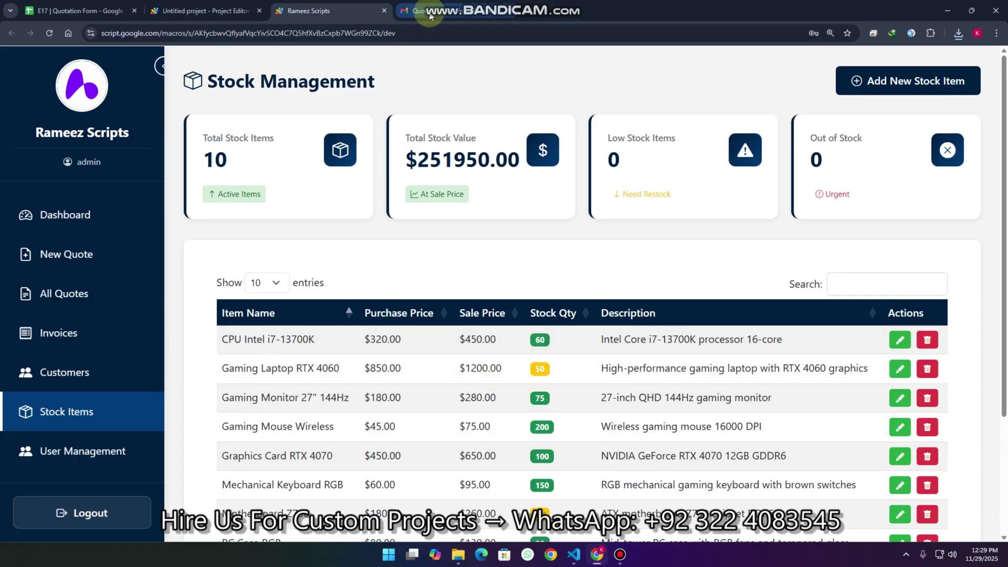
Step: Convert quote 123460 from All Quotes into invoice INV-100001
{"action": "left_click", "coordinate": [71, 312]}
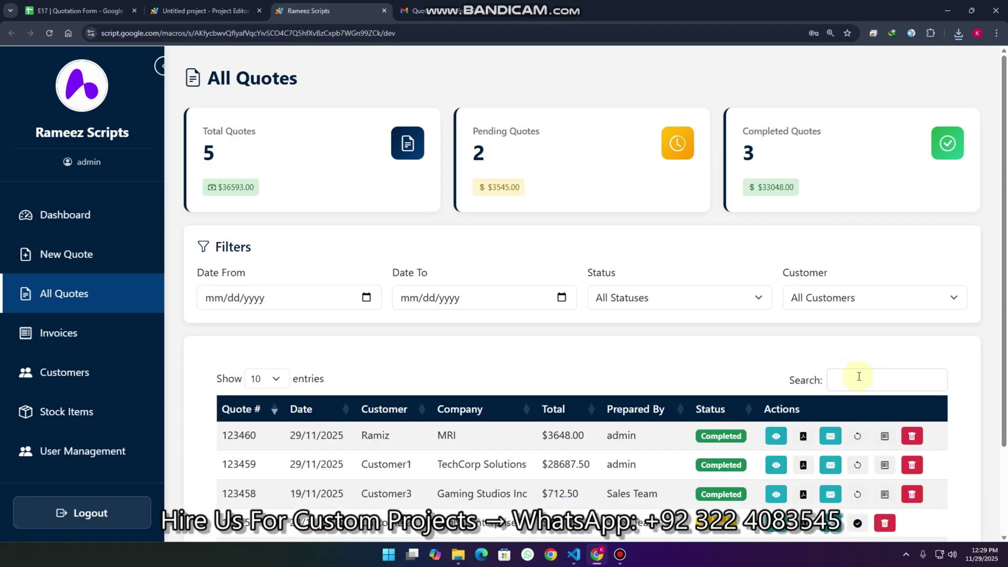
{"action": "left_click", "coordinate": [884, 437]}
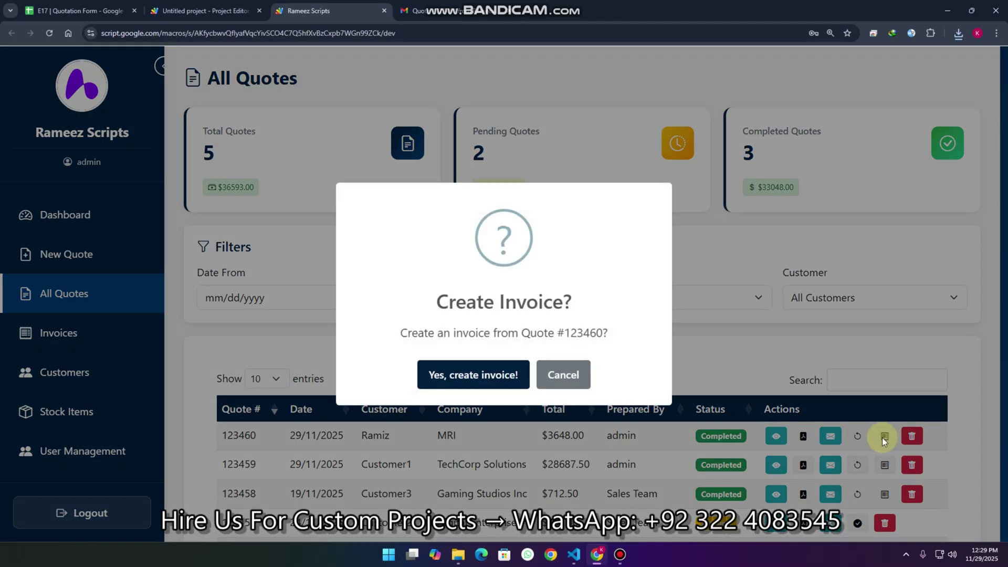
{"action": "left_click", "coordinate": [490, 376]}
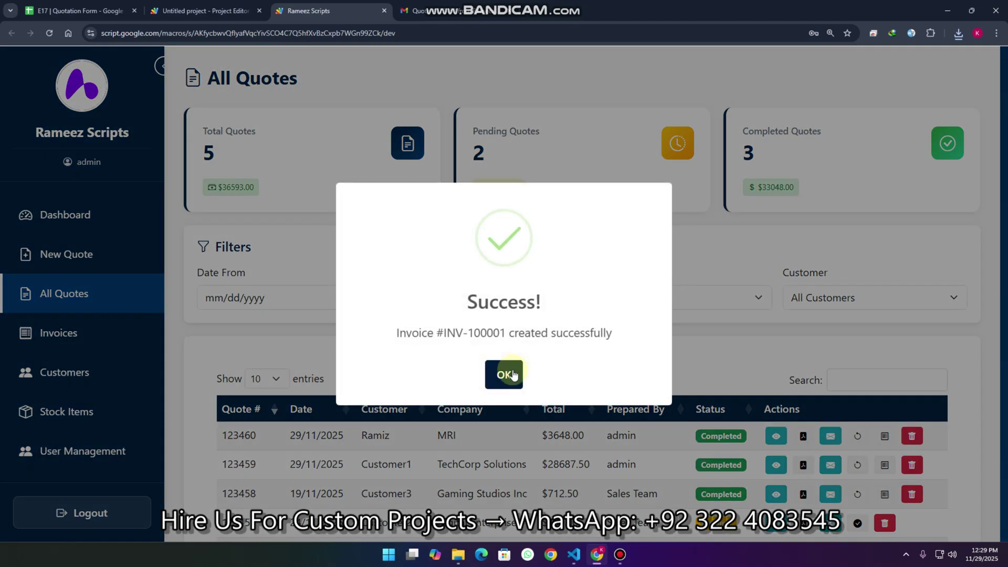
{"action": "left_click", "coordinate": [514, 375]}
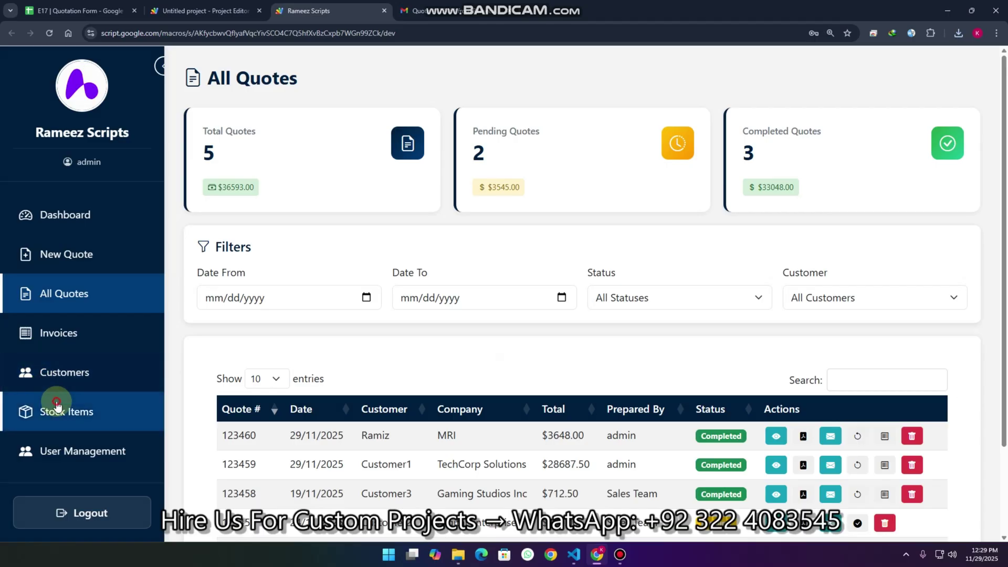
Step: Verify in Stock Items that quantities dropped, with Graphics Card now at 98
{"action": "left_click", "coordinate": [52, 411]}
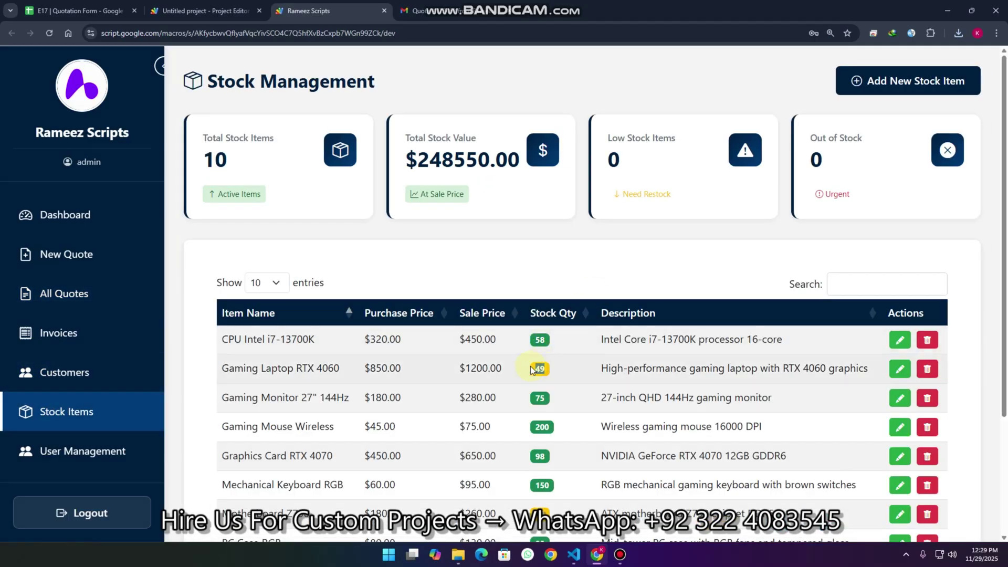
{"action": "double_click", "coordinate": [540, 456]}
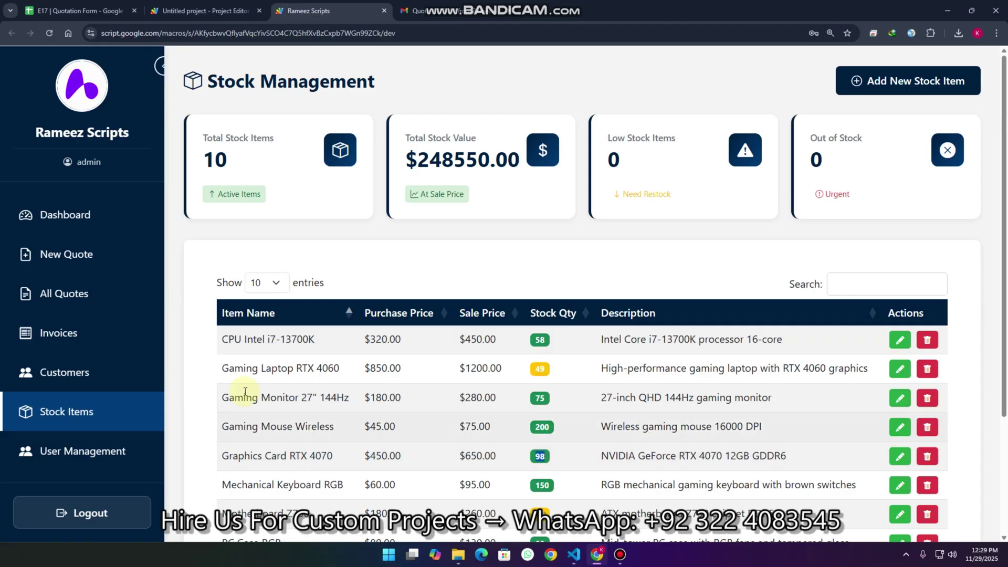
{"action": "left_click", "coordinate": [77, 334]}
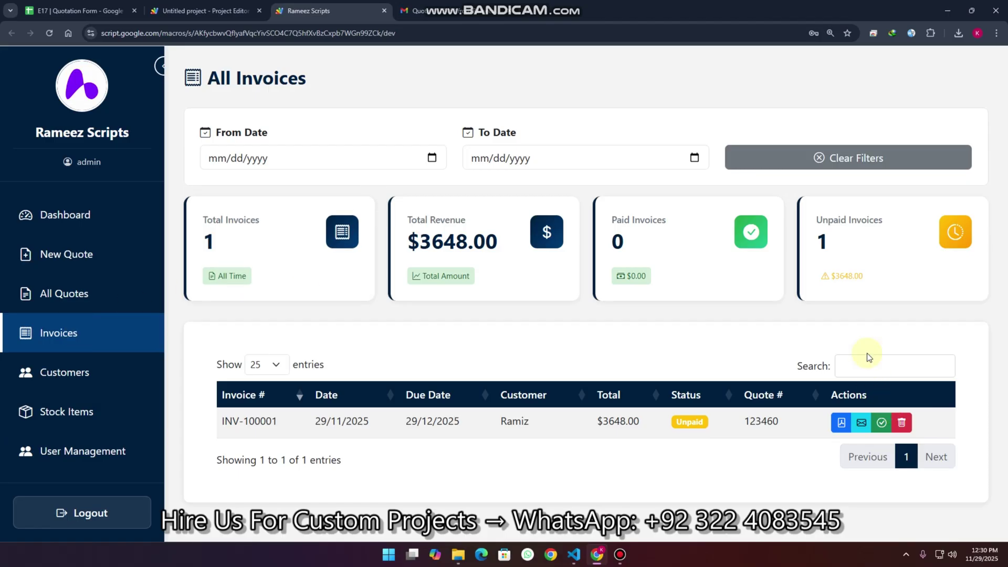
Step: Inspect unpaid invoice INV-100001's Download PDF, Send Email and Mark as Paid buttons, then return to All Quotes
{"action": "left_click", "coordinate": [842, 424]}
{"action": "left_click", "coordinate": [861, 423]}
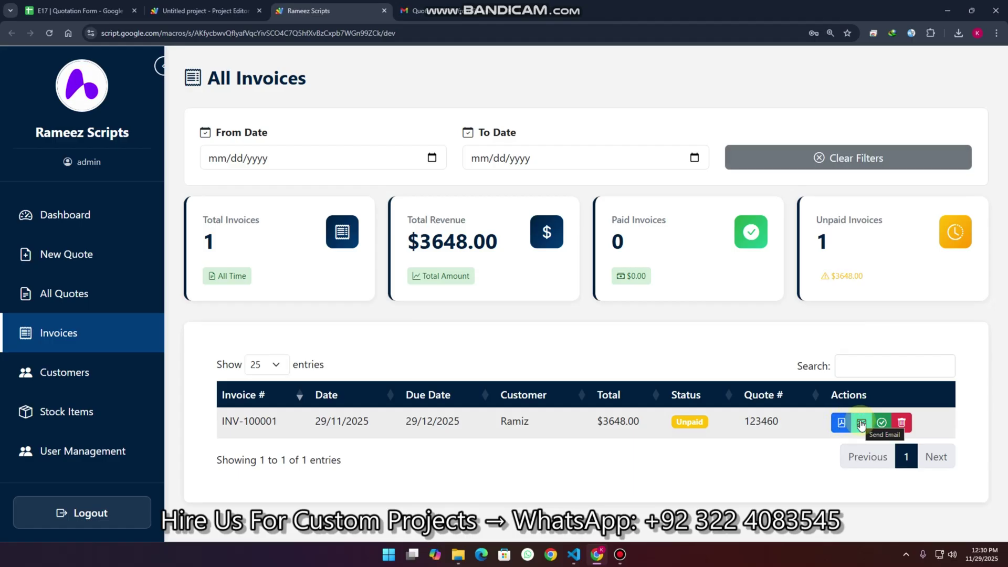
{"action": "left_click", "coordinate": [884, 423]}
{"action": "left_click", "coordinate": [69, 293]}
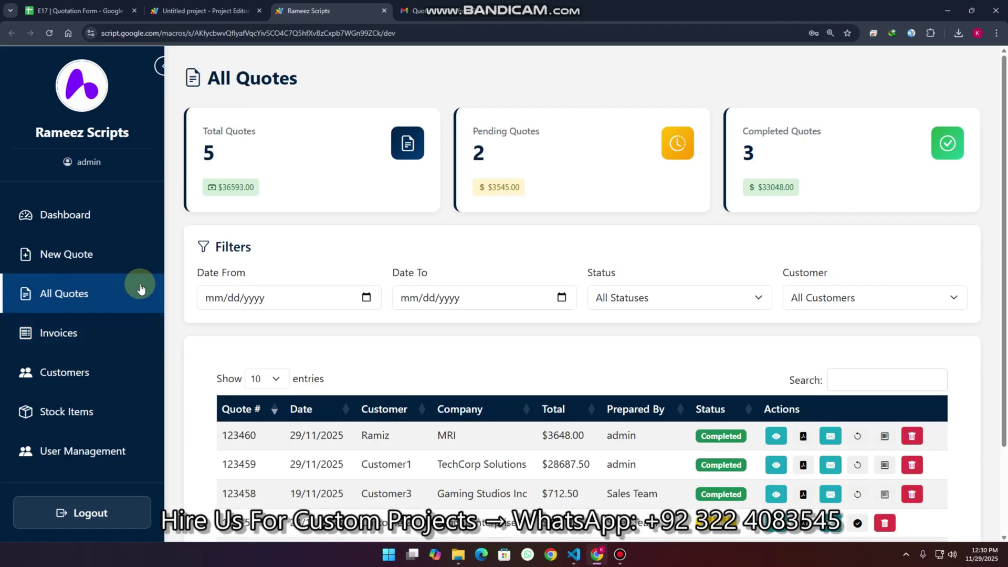
Step: Open quote 123460 and switch it into edit mode
{"action": "scroll", "coordinate": [830, 333], "scroll_direction": "down", "scroll_amount": 2}
{"action": "left_click", "coordinate": [776, 326]}
{"action": "scroll", "coordinate": [473, 287], "scroll_direction": "down", "scroll_amount": 3}
{"action": "scroll", "coordinate": [670, 209], "scroll_direction": "up", "scroll_amount": 6}
{"action": "left_click", "coordinate": [761, 84]}
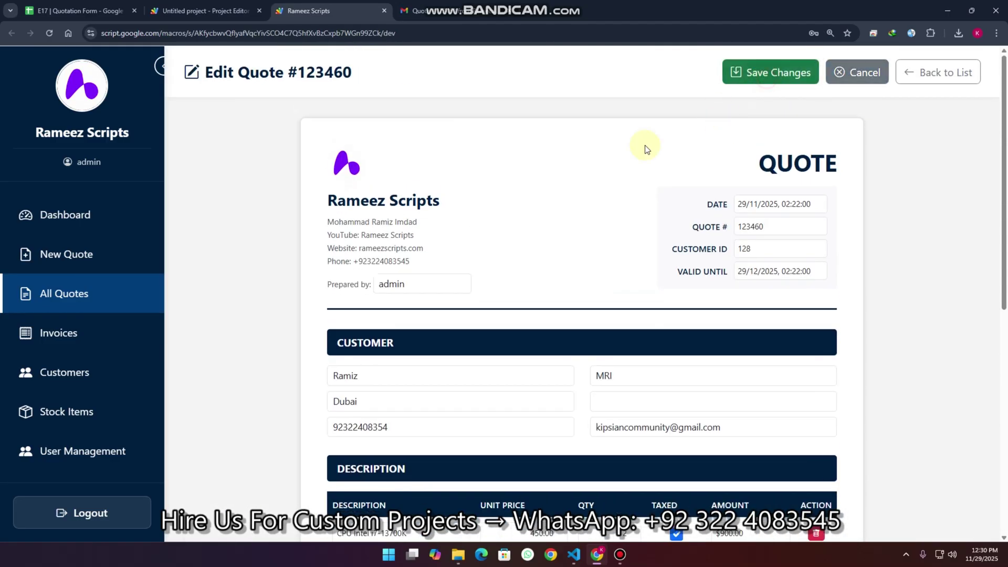
{"action": "scroll", "coordinate": [646, 150], "scroll_direction": "down", "scroll_amount": 5}
Step: Add a Gaming Mouse Wireless line at $75 to the quote and save the changes
{"action": "left_click", "coordinate": [365, 378]}
{"action": "left_click", "coordinate": [379, 367]}
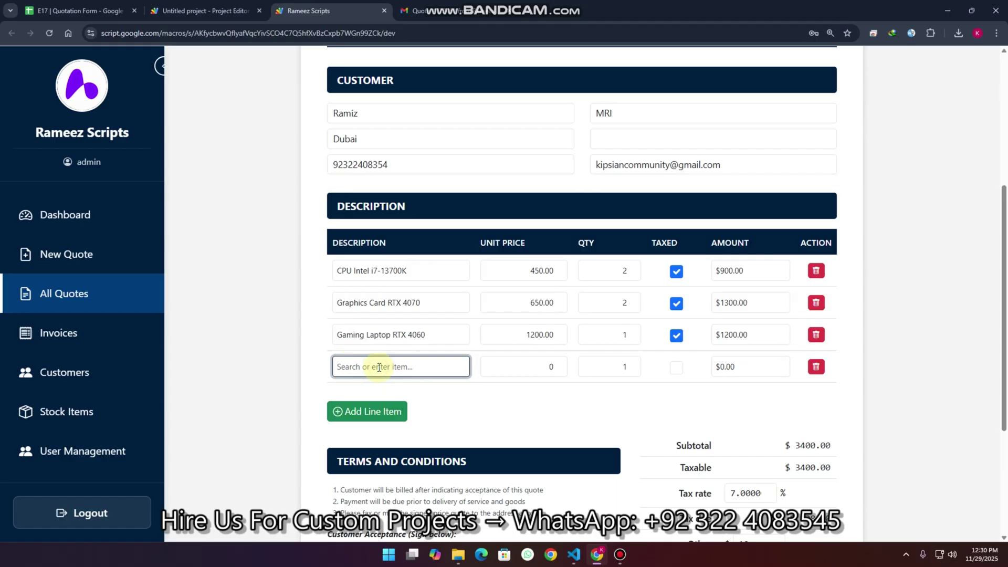
{"action": "type", "text": "g"}
{"action": "scroll", "coordinate": [372, 439], "scroll_direction": "down", "scroll_amount": 2}
{"action": "left_click", "coordinate": [363, 466]}
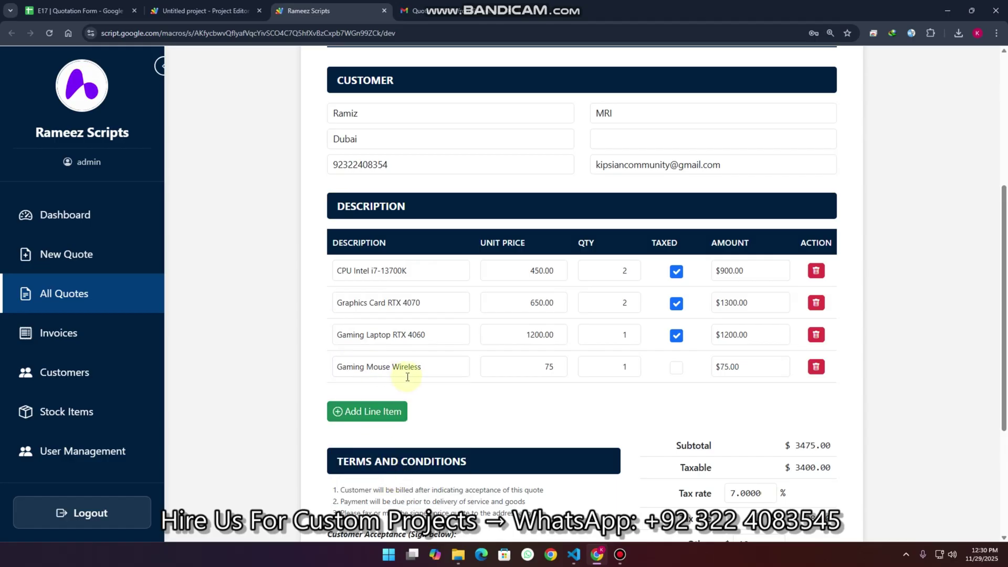
{"action": "scroll", "coordinate": [577, 226], "scroll_direction": "up", "scroll_amount": 5}
{"action": "left_click", "coordinate": [753, 78]}
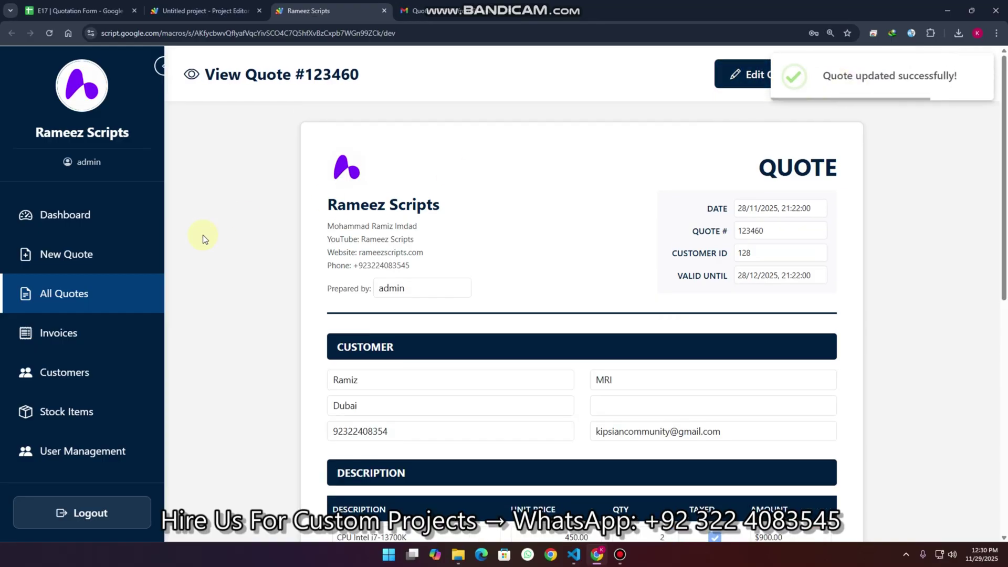
{"action": "left_click", "coordinate": [83, 333]}
{"action": "left_click", "coordinate": [79, 297]}
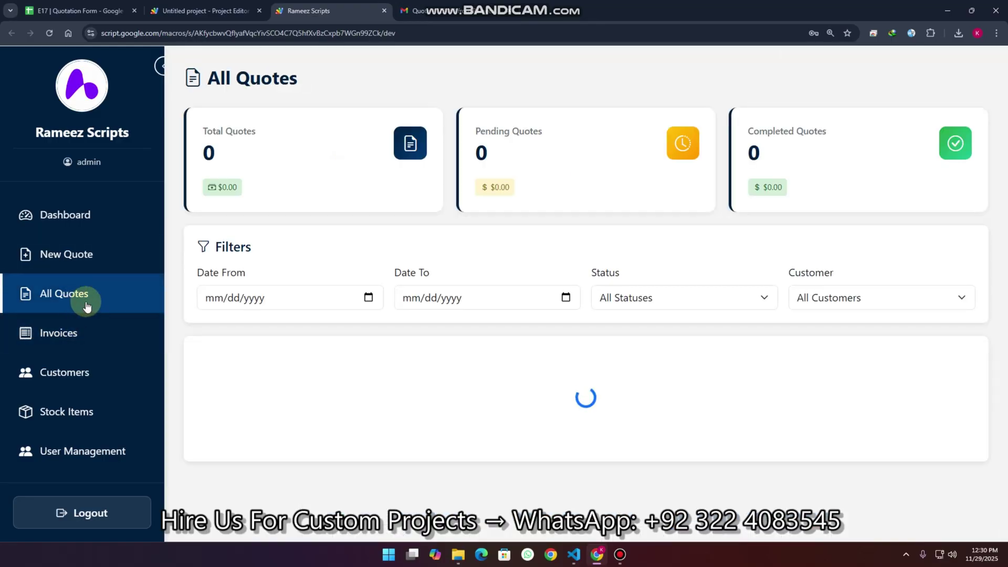
Step: Try invoicing quote 123460 again and dismiss the invoice-already-exists error
{"action": "scroll", "coordinate": [865, 397], "scroll_direction": "down", "scroll_amount": 1}
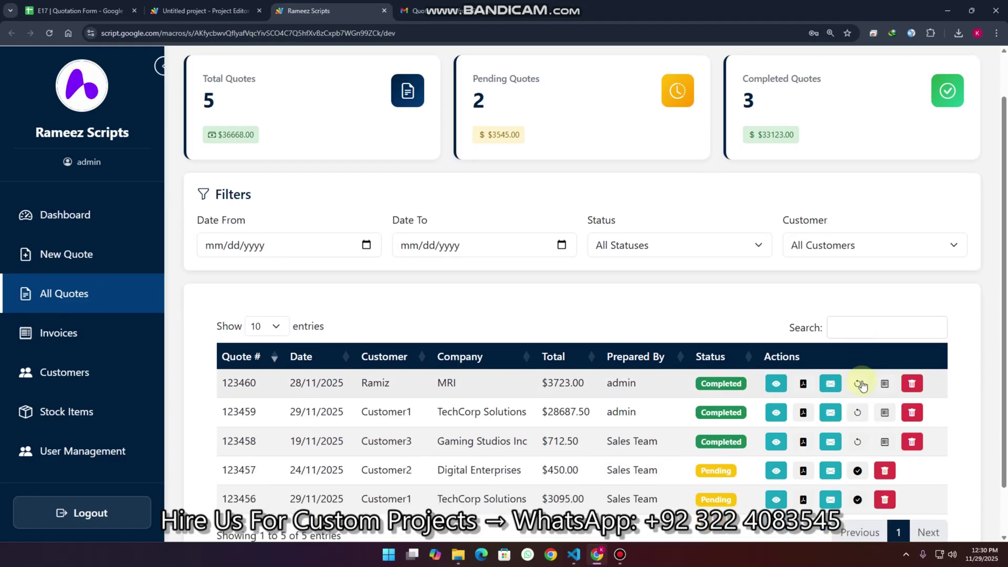
{"action": "left_click", "coordinate": [885, 384]}
{"action": "left_click", "coordinate": [471, 376]}
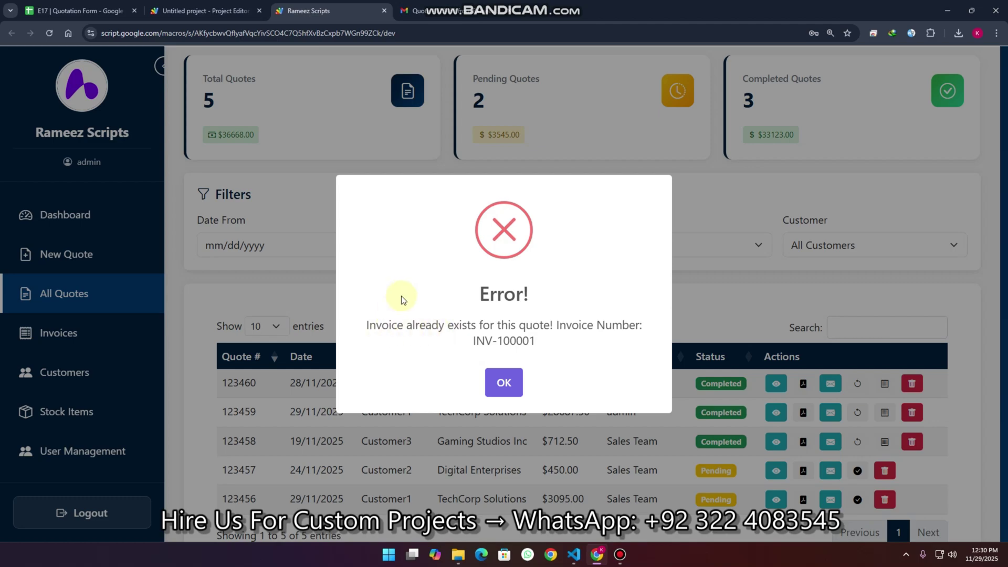
{"action": "left_click", "coordinate": [496, 382]}
Step: Delete invoice INV-100001 from the Invoices list and return to All Quotes
{"action": "left_click", "coordinate": [79, 334]}
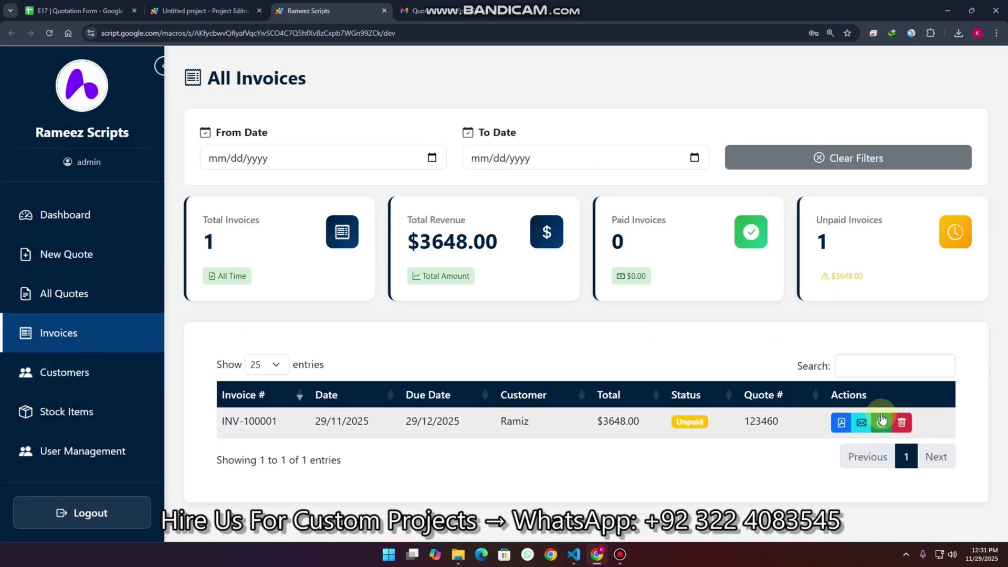
{"action": "left_click", "coordinate": [900, 422]}
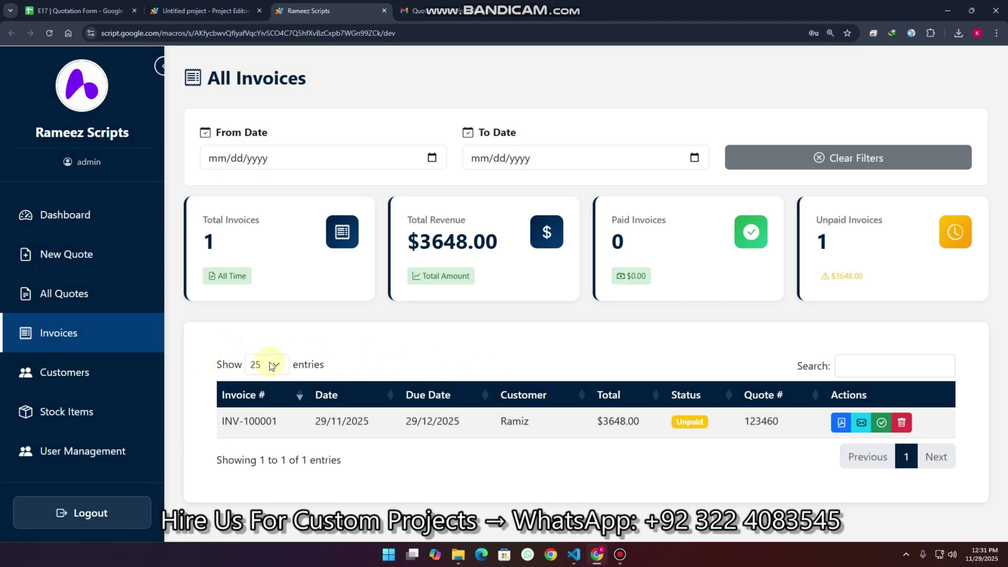
{"action": "left_click", "coordinate": [902, 422]}
{"action": "left_click", "coordinate": [462, 371]}
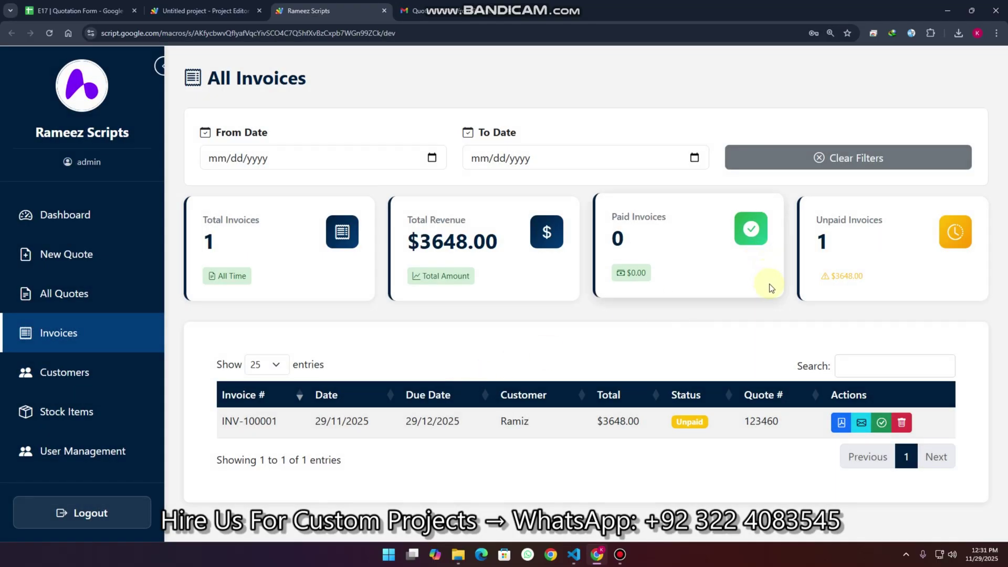
{"action": "left_click", "coordinate": [78, 298]}
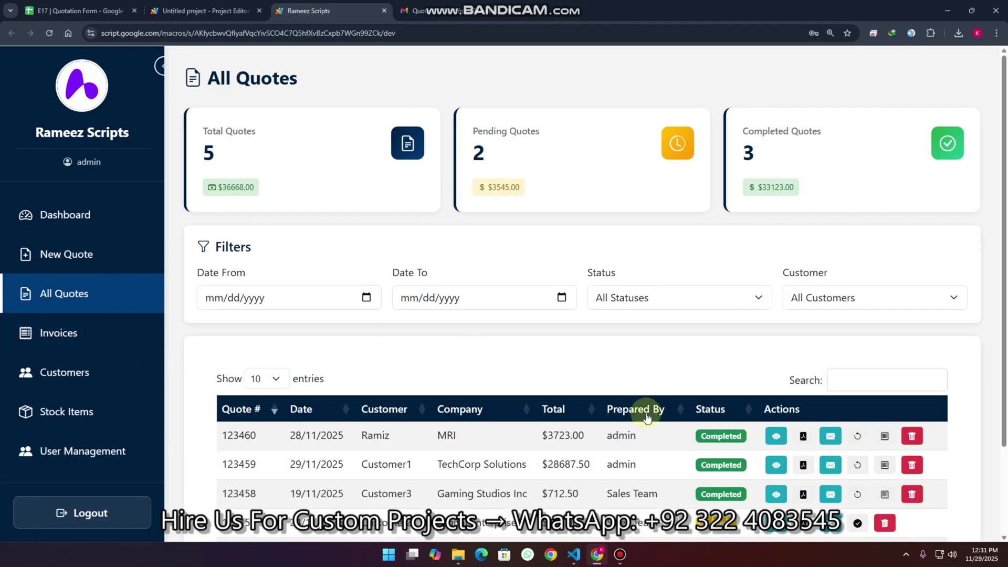
Step: Convert the updated $3723.00 quote 123460 into invoice INV-100001 again and open Invoices
{"action": "scroll", "coordinate": [923, 368], "scroll_direction": "down", "scroll_amount": 2}
{"action": "left_click", "coordinate": [885, 327]}
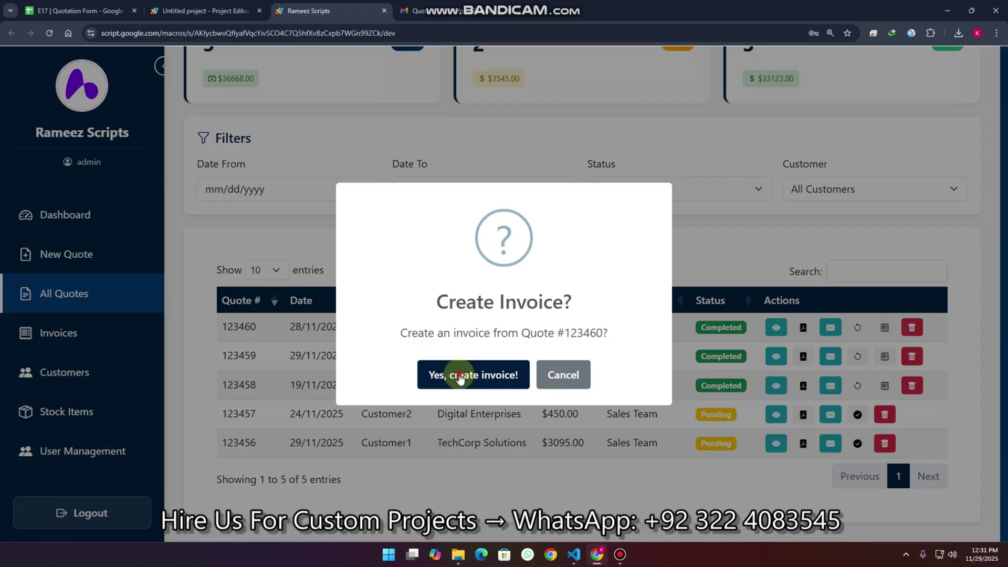
{"action": "left_click", "coordinate": [459, 376]}
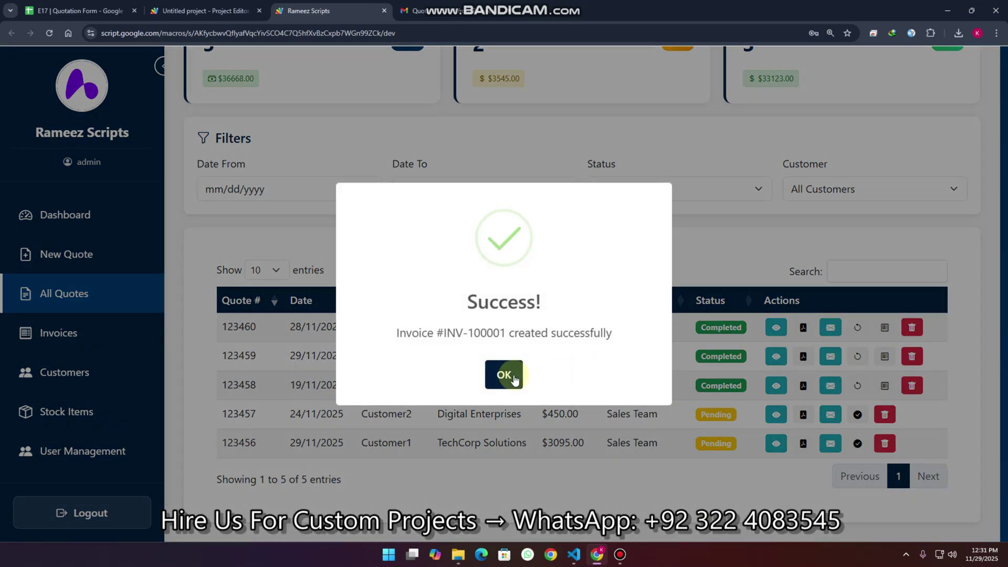
{"action": "left_click", "coordinate": [513, 377]}
{"action": "left_click", "coordinate": [113, 332]}
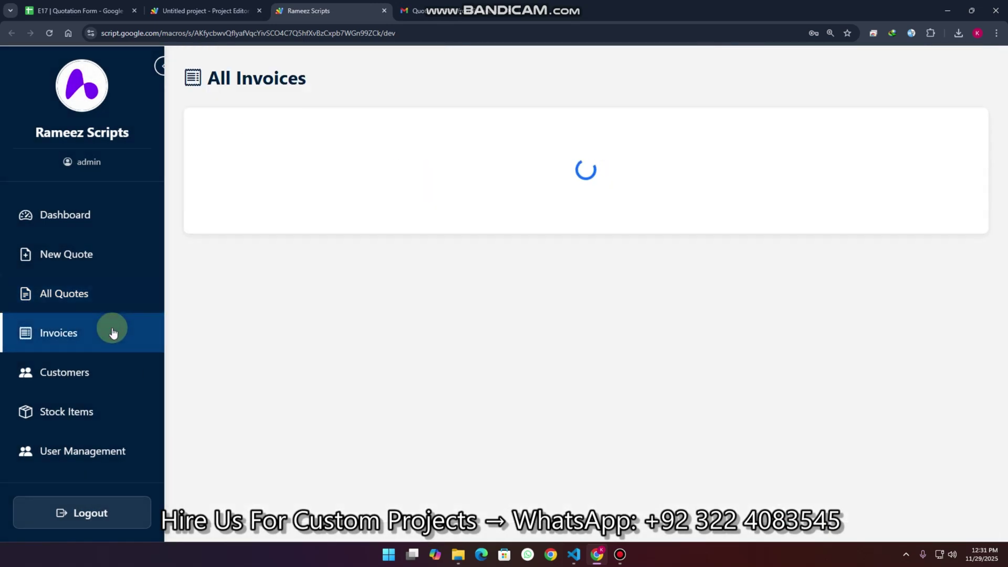